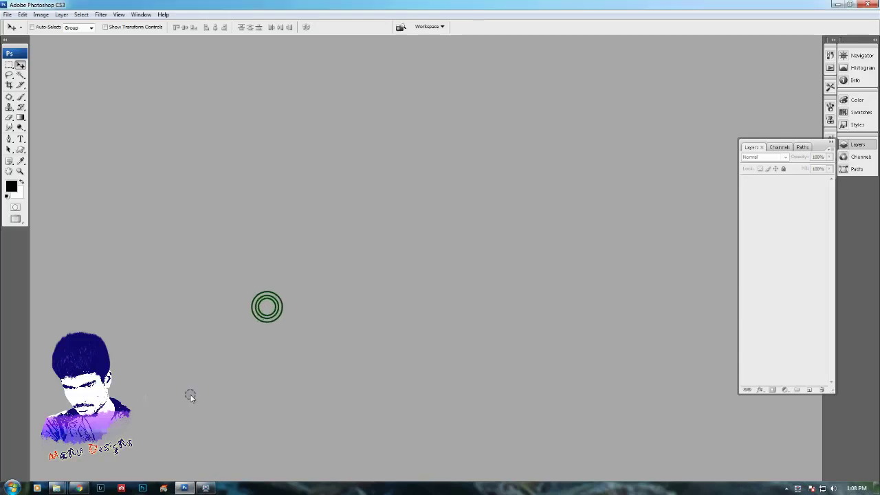
- Open 1156_Top-20-Benefits-Of-Walking_shutterstock_309155306.jpg in Photoshop by dragging it from Explorer
{"action": "left_click", "coordinate": [139, 441]}
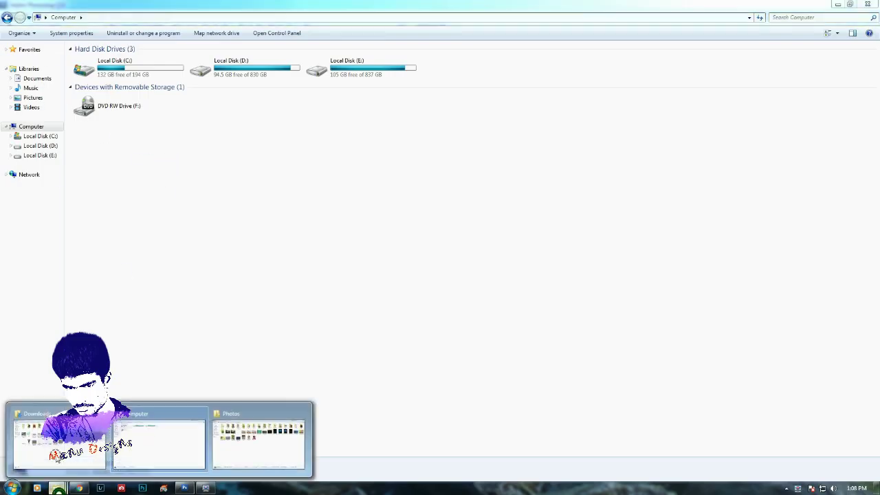
{"action": "left_click", "coordinate": [157, 436]}
{"action": "mouse_move", "coordinate": [145, 69]}
{"action": "left_mouse_down"}
{"action": "mouse_move", "coordinate": [180, 490]}
{"action": "mouse_move", "coordinate": [324, 369]}
{"action": "left_mouse_up"}
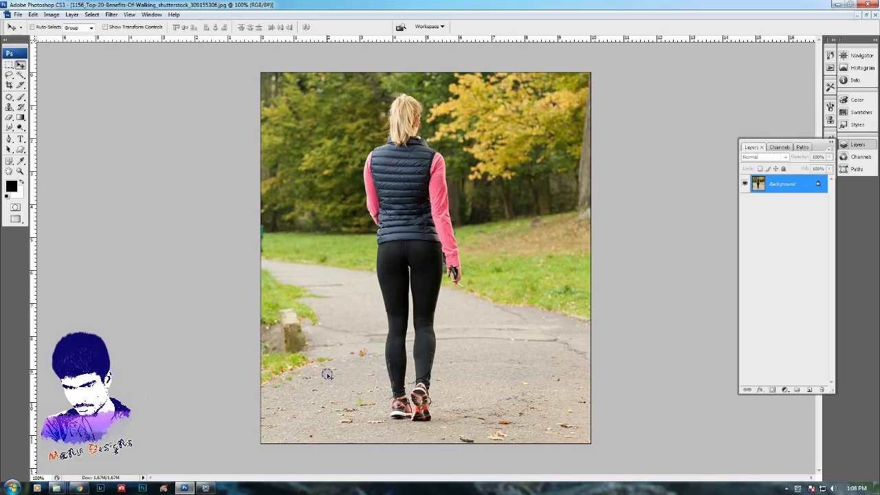
- Magic Wand the park background, invert it, and copy the walking woman onto Layer 1
{"action": "key", "text": "w"}
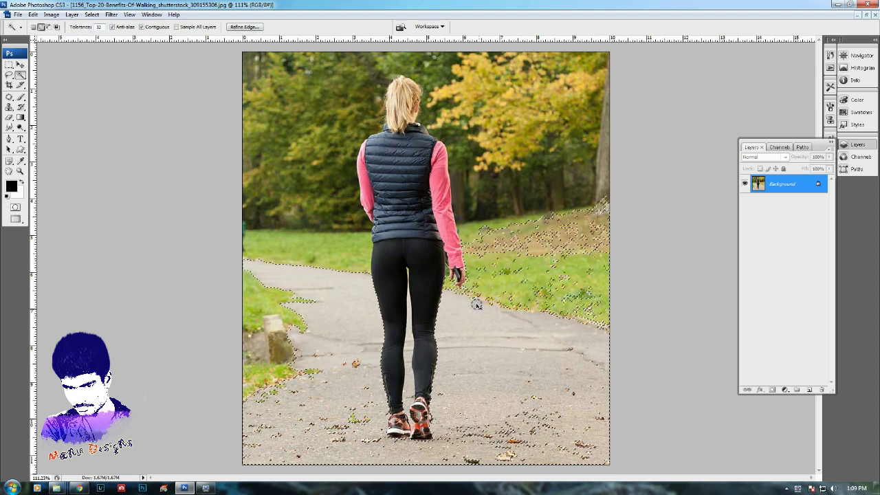
{"action": "left_click", "coordinate": [800, 147]}
{"action": "left_click", "coordinate": [747, 162], "text": "ctrl"}
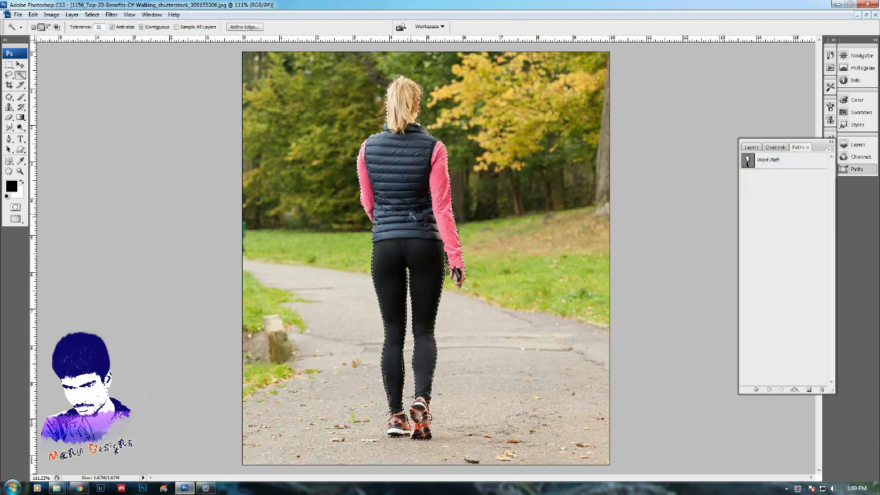
{"action": "key", "text": "ctrl+j"}
{"action": "key", "text": "v"}
{"action": "left_click", "coordinate": [749, 147]}
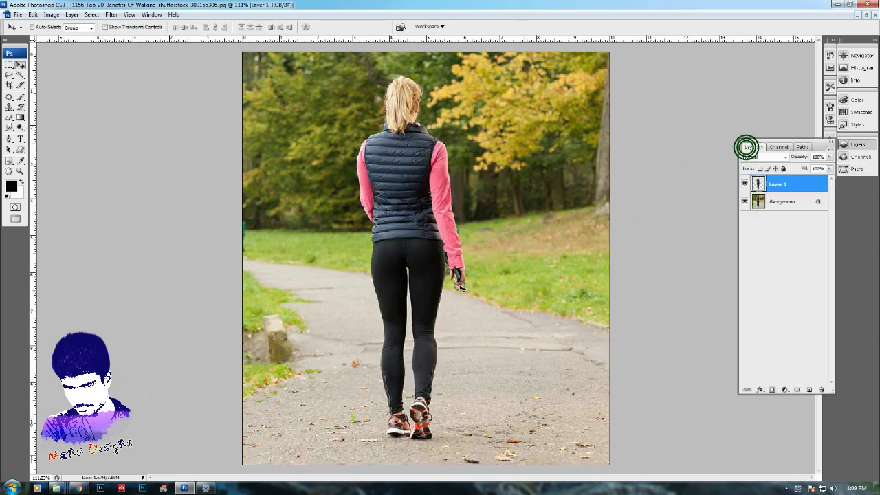
- Open Nature-Tree-Road.jpg and drag the woman into it, placing her mid-road
{"action": "left_click", "coordinate": [57, 488]}
{"action": "mouse_move", "coordinate": [196, 74]}
{"action": "left_mouse_down"}
{"action": "mouse_move", "coordinate": [176, 472]}
{"action": "mouse_move", "coordinate": [241, 223]}
{"action": "left_mouse_up"}
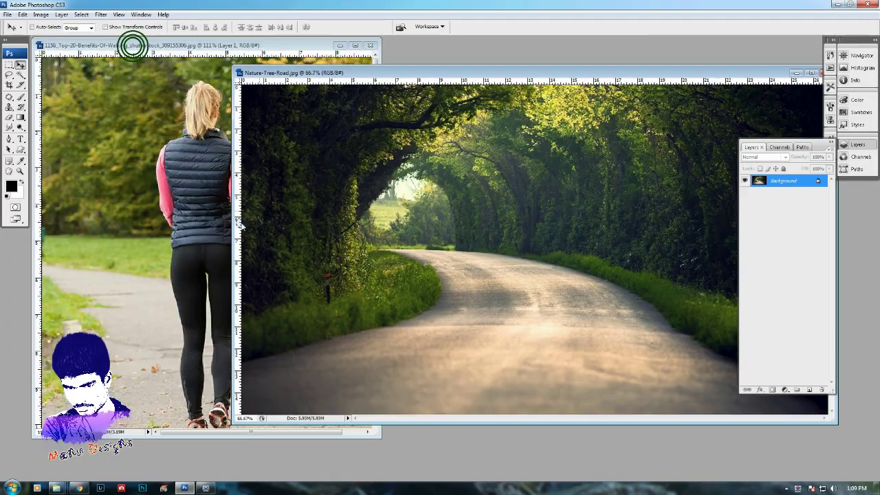
{"action": "left_click", "coordinate": [133, 47]}
{"action": "left_click_drag", "start_coordinate": [177, 197], "coordinate": [511, 236]}
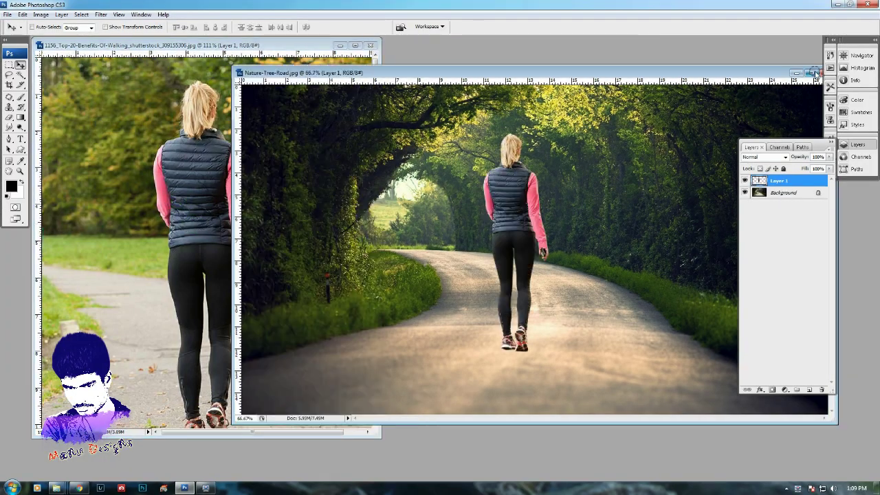
{"action": "left_click", "coordinate": [812, 72]}
{"action": "mouse_move", "coordinate": [407, 239]}
{"action": "left_mouse_down"}
{"action": "mouse_move", "coordinate": [416, 289]}
{"action": "mouse_move", "coordinate": [388, 304]}
{"action": "left_mouse_up"}
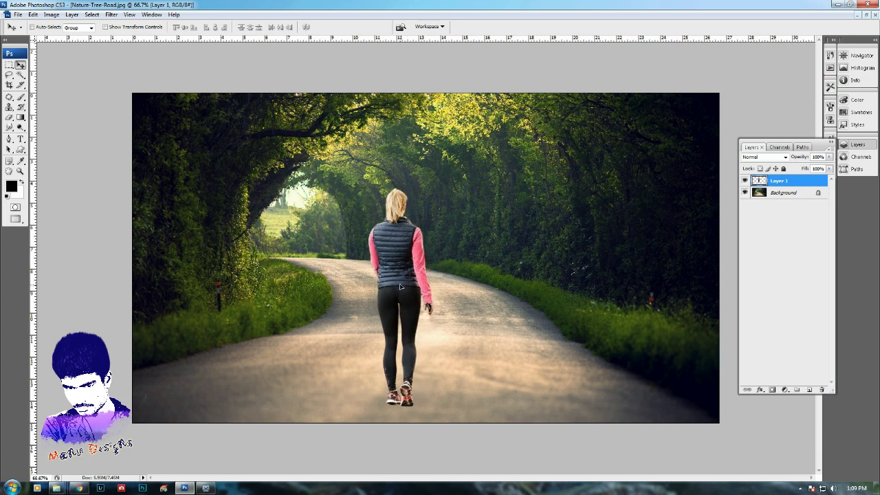
- On a new layer, paint a soft black shadow beneath the woman's shoes
{"action": "key", "text": "z"}
{"action": "left_click", "coordinate": [399, 403]}
{"action": "key", "text": "o"}
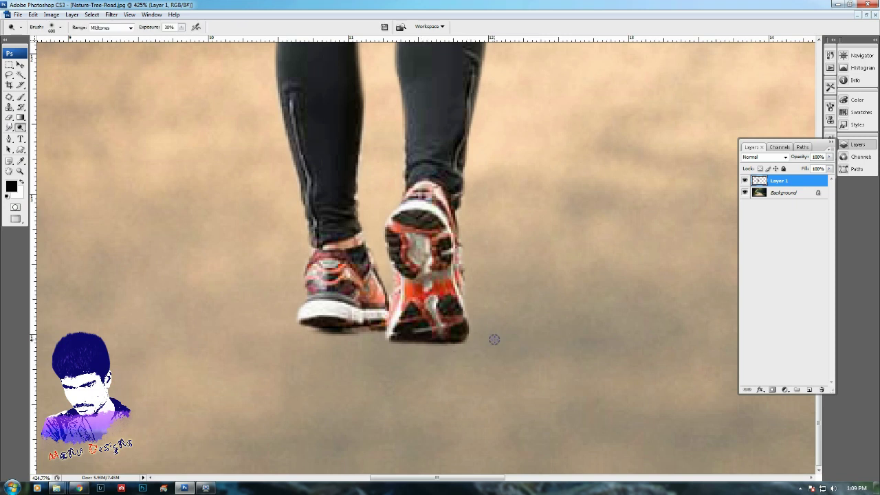
{"action": "key", "text": "ctrl+shift+alt+n"}
{"action": "key", "text": "b"}
{"action": "key", "text": "ctrl+0"}
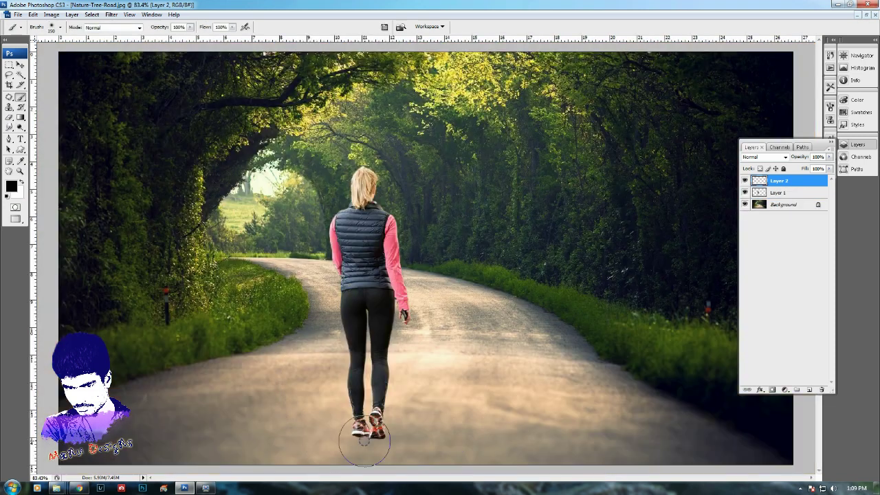
{"action": "key", "text": "m"}
{"action": "left_click_drag", "start_coordinate": [304, 418], "coordinate": [421, 456]}
- Flatten and nudge the shadow, then move its layer below Layer 1
{"action": "key", "text": "alt+BackSpace"}
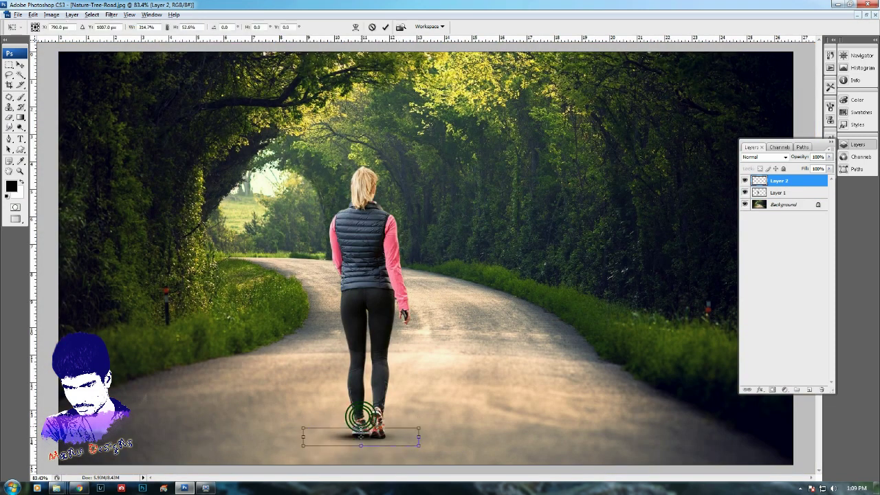
{"action": "key", "text": "ctrl+d"}
{"action": "key", "text": "v"}
{"action": "left_click_drag", "start_coordinate": [336, 441], "coordinate": [344, 440]}
{"action": "key", "text": "ctrl+bracketleft"}
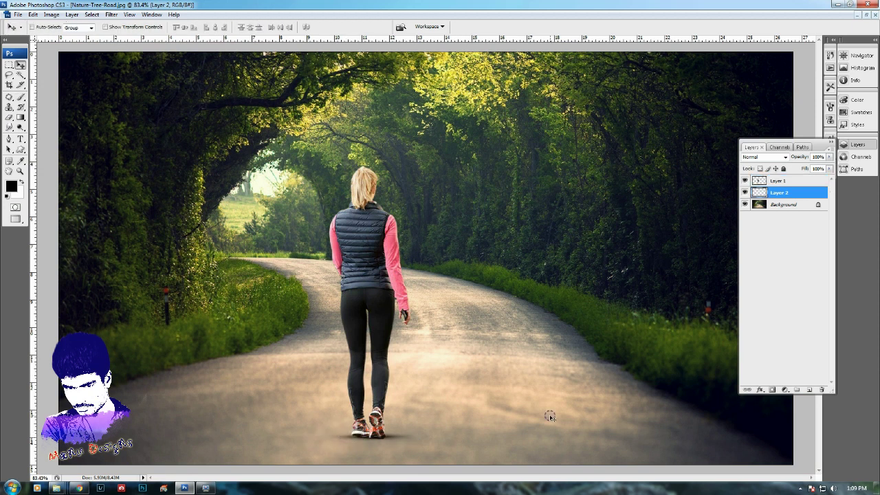
- Raise the Background road photo's saturation with Hue/Saturation (Ctrl+U)
{"action": "right_click", "coordinate": [385, 276]}
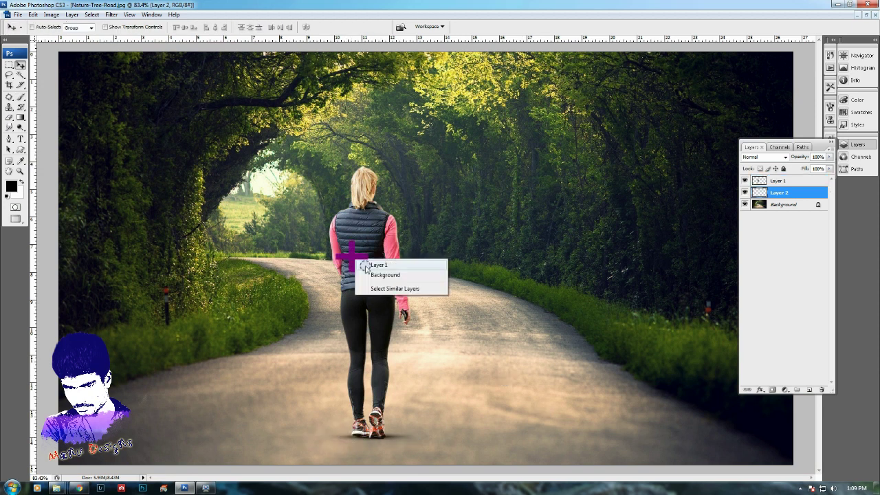
{"action": "left_click", "coordinate": [375, 263]}
{"action": "key", "text": "ctrl+u"}
{"action": "key", "text": "Escape"}
{"action": "left_click", "coordinate": [796, 204]}
{"action": "key", "text": "ctrl+u"}
{"action": "left_click_drag", "start_coordinate": [687, 227], "coordinate": [711, 232]}
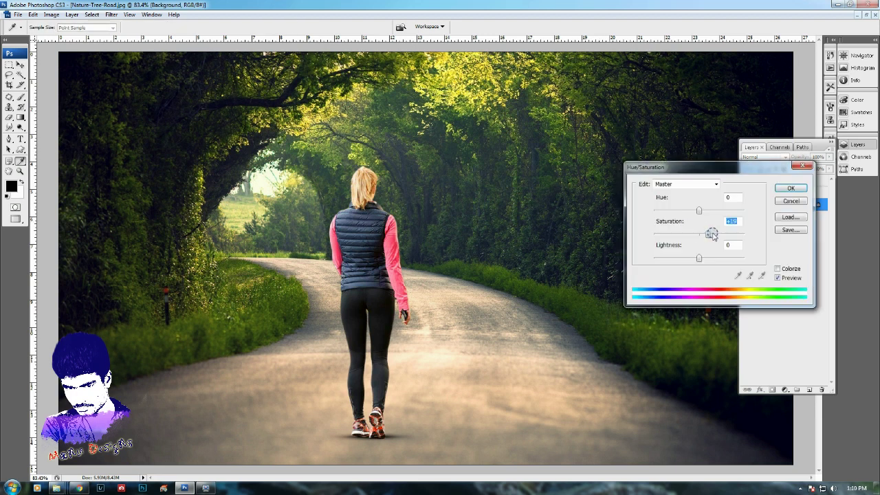
{"action": "key", "text": "Return"}
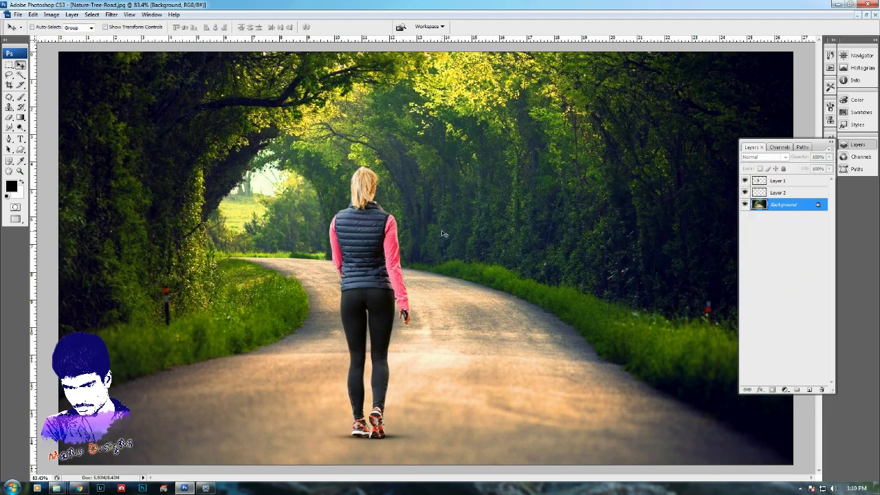
- Dismiss the warning and make the top layer the active layer
{"action": "left_click", "coordinate": [791, 181]}
{"action": "left_click", "coordinate": [747, 378]}
{"action": "left_click", "coordinate": [791, 193]}
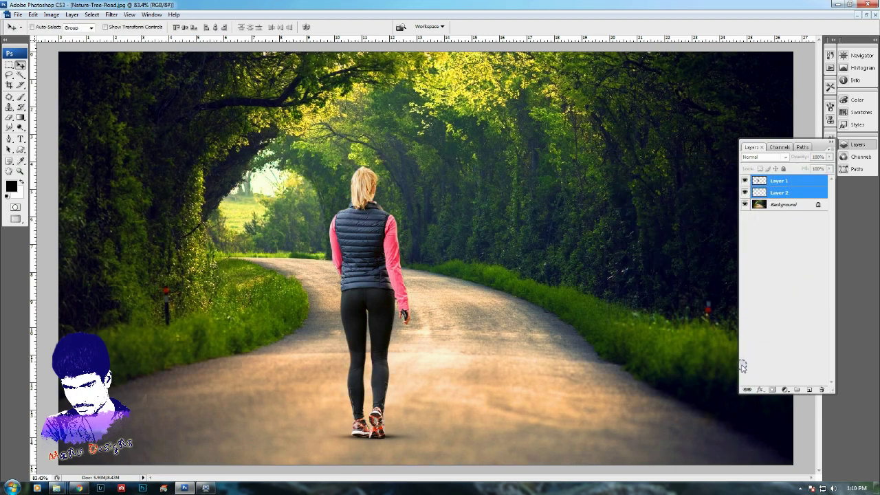
{"action": "left_click", "coordinate": [801, 242]}
{"action": "left_click", "coordinate": [388, 335]}
{"action": "key", "text": "Return"}
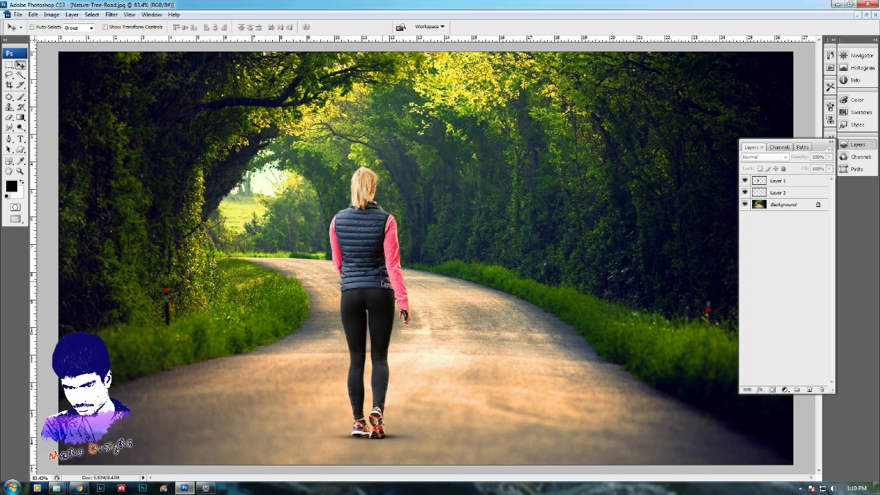
{"action": "left_click", "coordinate": [782, 181]}
- Stamp a merged layer and apply Color Efex Pro 4's Rev recipe with Indian Summer autumn tones
{"action": "key", "text": "ctrl+shift+alt+e"}
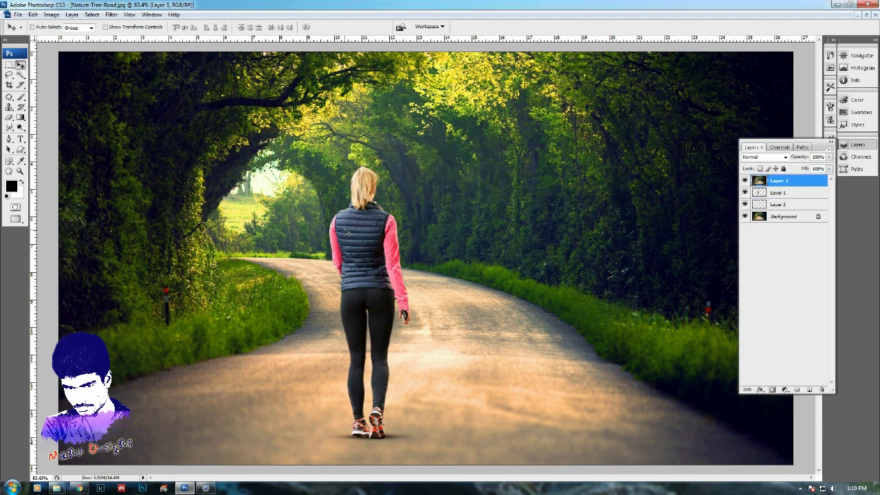
{"action": "left_click", "coordinate": [114, 14]}
{"action": "mouse_move", "coordinate": [128, 233]}
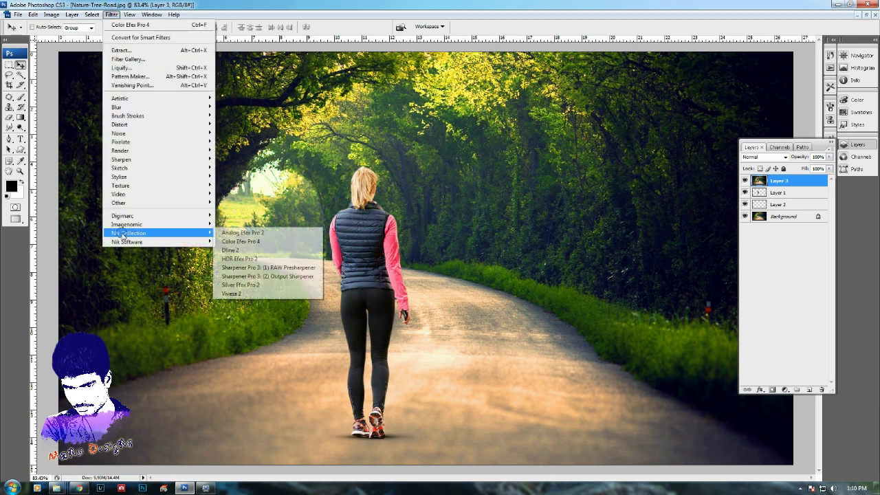
{"action": "left_click", "coordinate": [248, 234]}
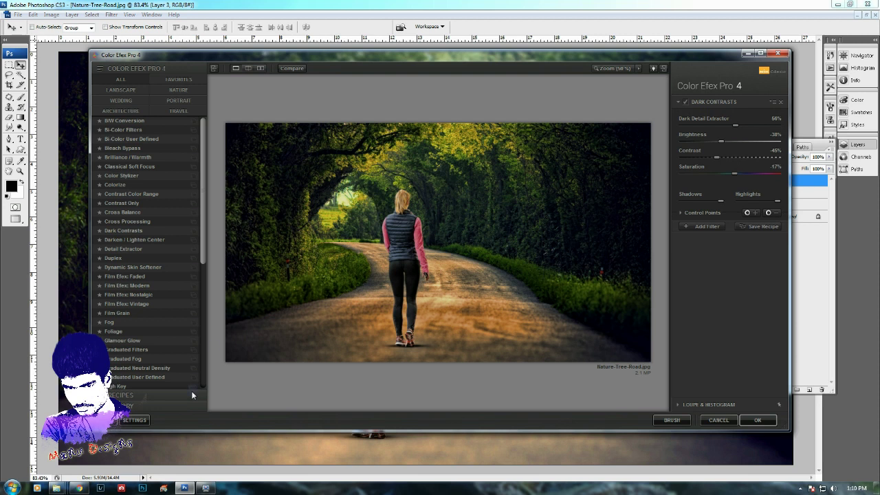
{"action": "left_click", "coordinate": [191, 396]}
{"action": "left_click", "coordinate": [145, 127]}
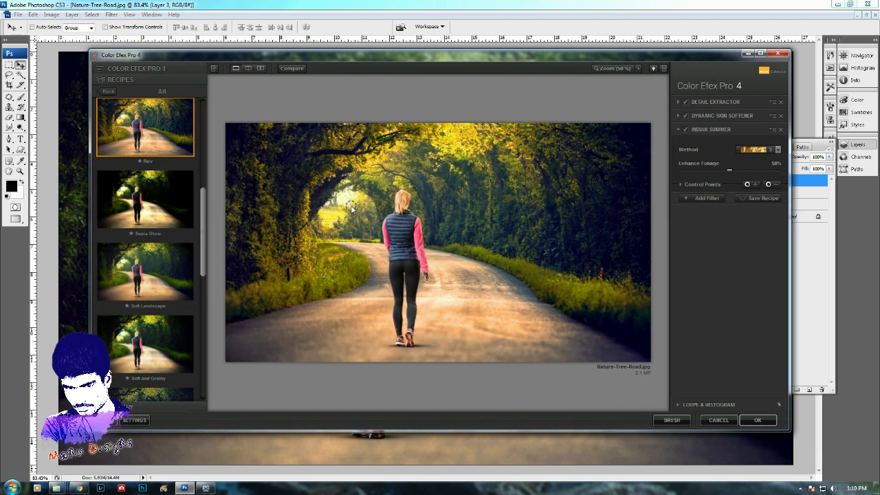
{"action": "left_click", "coordinate": [767, 149]}
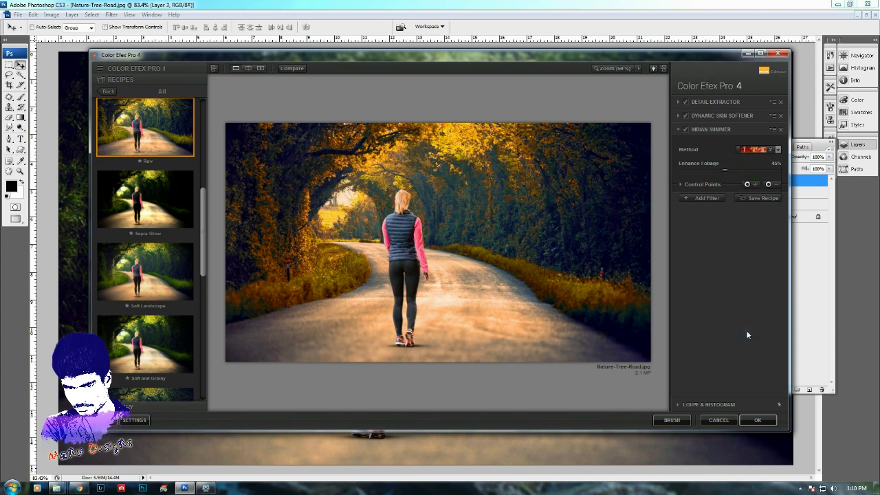
{"action": "left_click", "coordinate": [758, 420]}
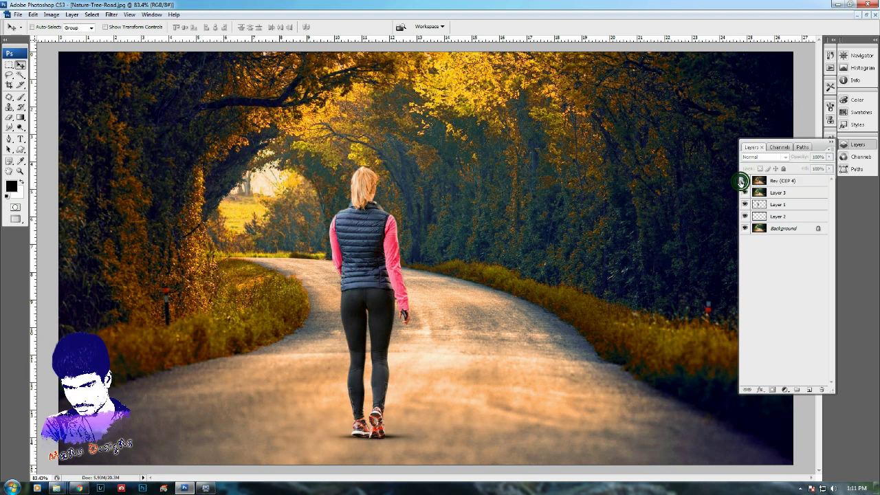
- Add a new top layer over the composite and fill it with white
{"action": "left_click", "coordinate": [110, 15]}
{"action": "mouse_move", "coordinate": [122, 216]}
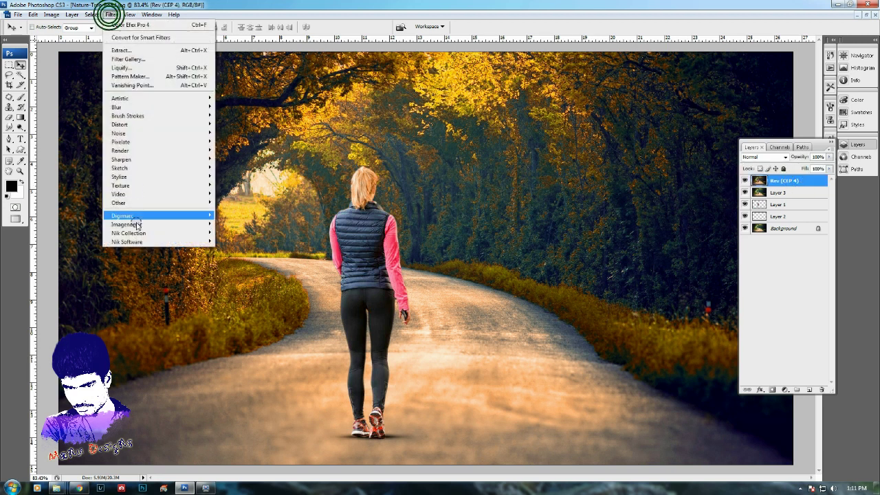
{"action": "left_click", "coordinate": [247, 228]}
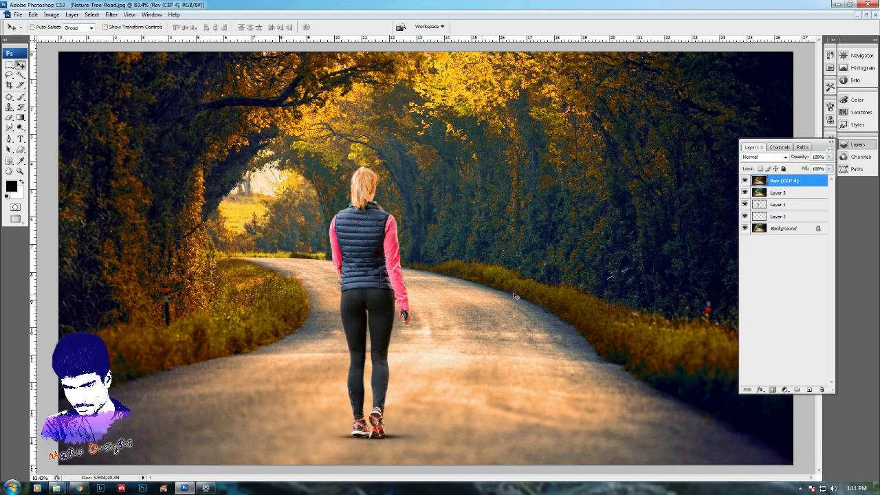
{"action": "left_click", "coordinate": [809, 390]}
{"action": "key", "text": "ctrl+z"}
{"action": "left_click", "coordinate": [809, 391]}
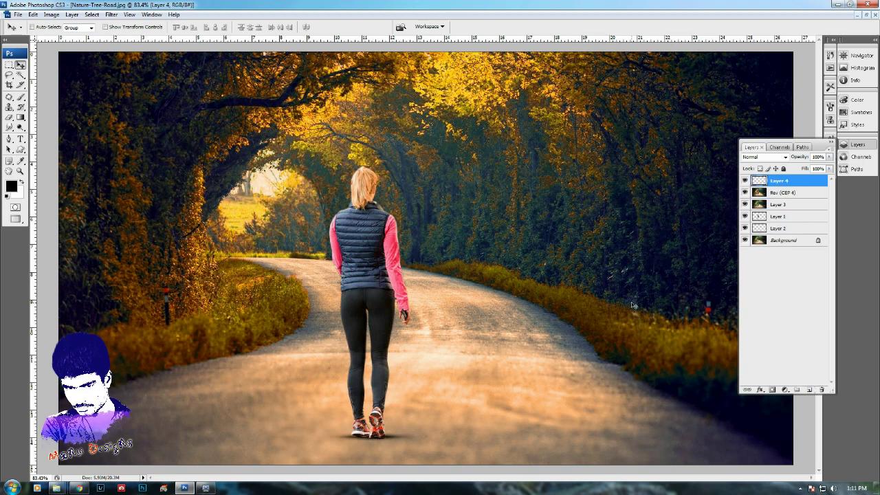
{"action": "key", "text": "ctrl+BackSpace"}
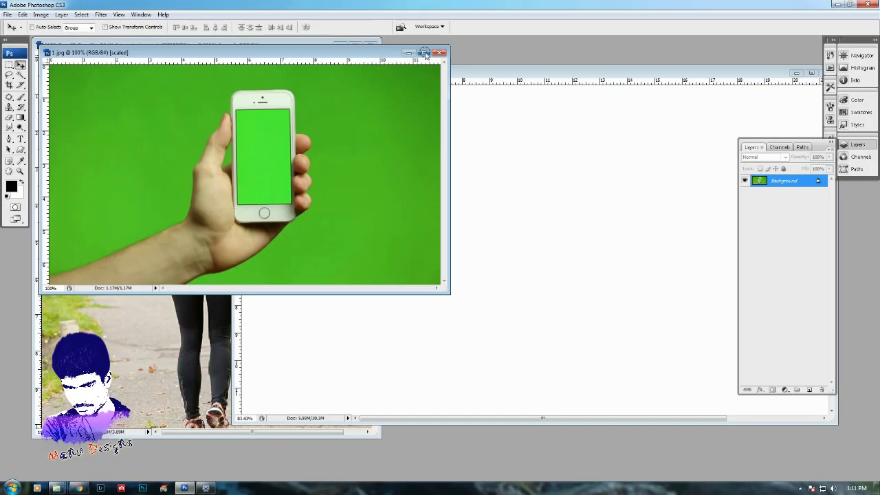
- Magic Wand the green backdrop in 1.jpg, invert, and copy the hand to a layer
{"action": "left_click", "coordinate": [425, 55]}
{"action": "key", "text": "w"}
{"action": "left_click", "coordinate": [504, 237]}
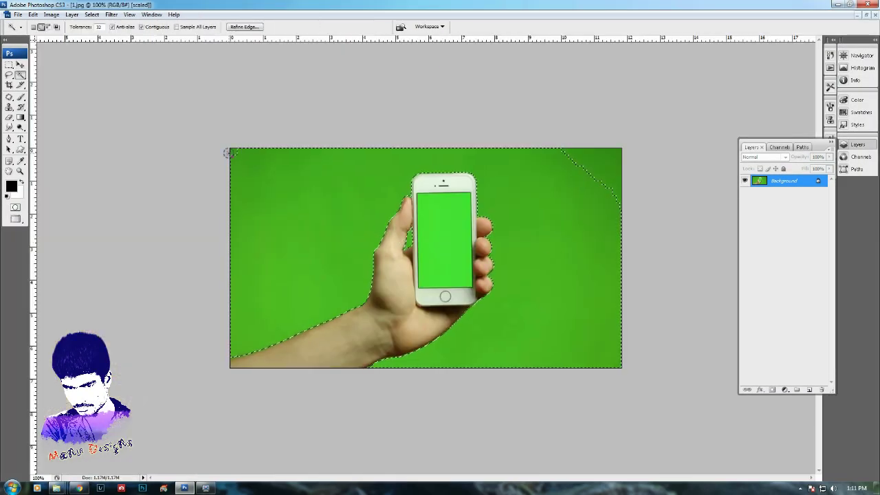
{"action": "left_click", "coordinate": [539, 317]}
{"action": "key", "text": "ctrl+shift+i"}
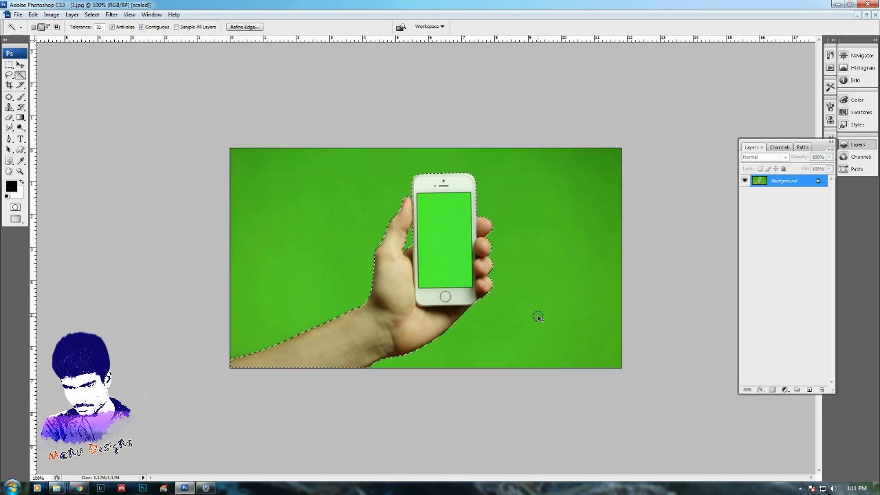
{"action": "key", "text": "ctrl+j"}
- Hide the green Background, feather the selection, and copy the soft-edged hand to a new layer
{"action": "left_click", "coordinate": [745, 194]}
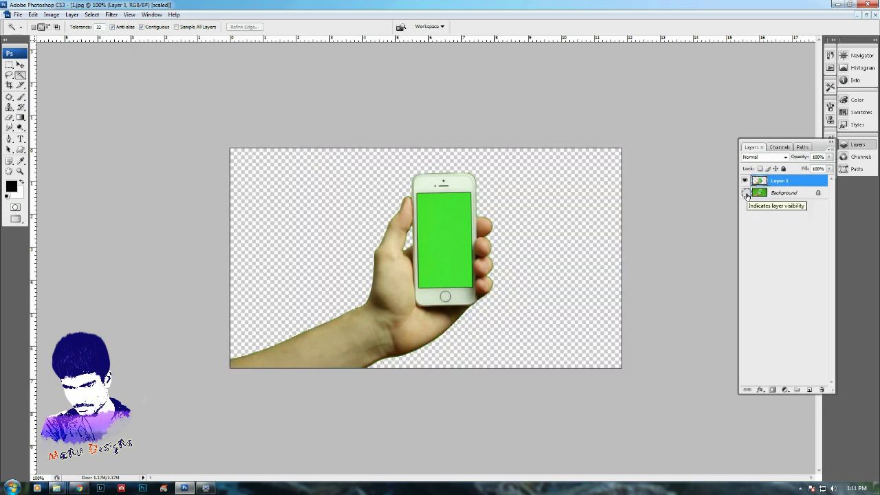
{"action": "left_click", "coordinate": [745, 193]}
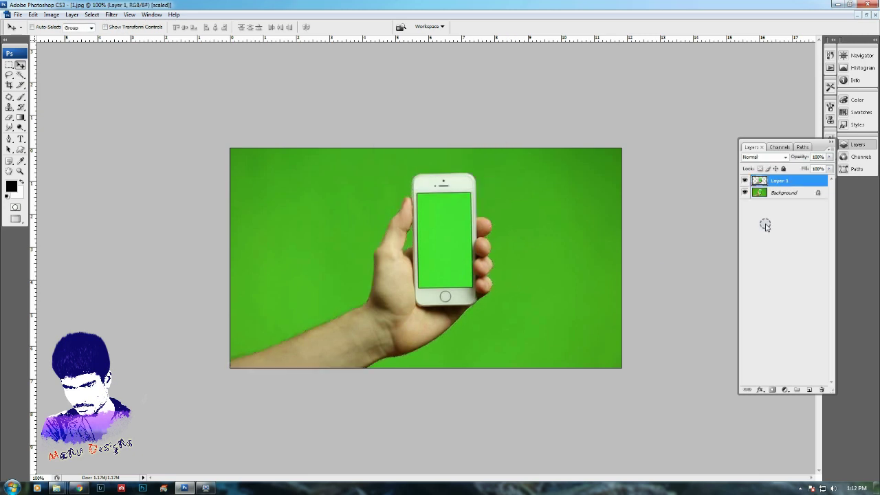
{"action": "left_click", "coordinate": [789, 193]}
{"action": "left_click", "coordinate": [745, 193]}
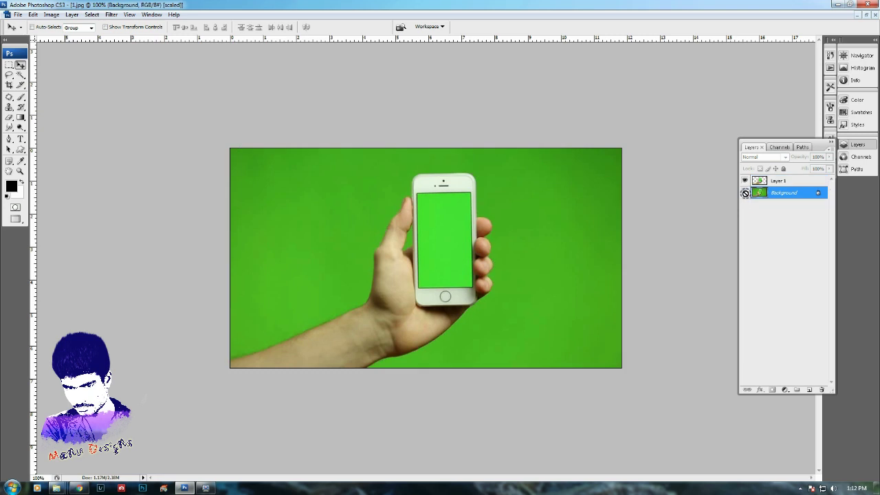
{"action": "key", "text": "ctrl+alt+d"}
{"action": "key", "text": "Return"}
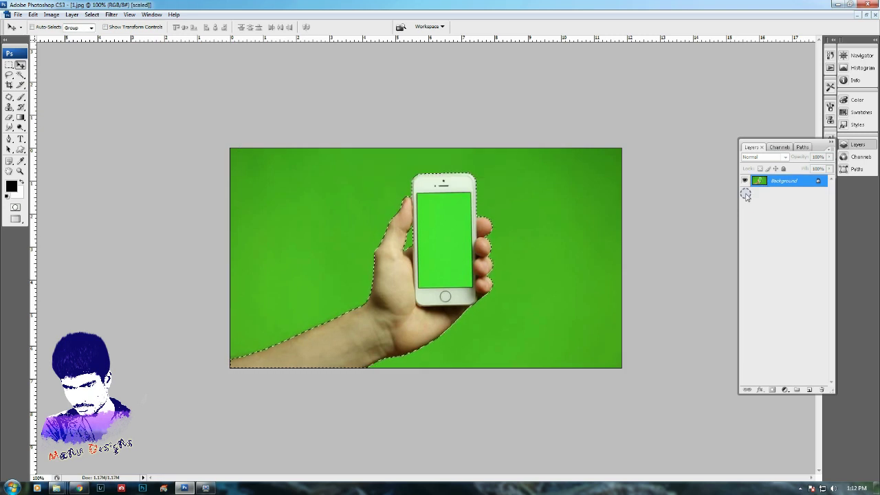
{"action": "key", "text": "ctrl+j"}
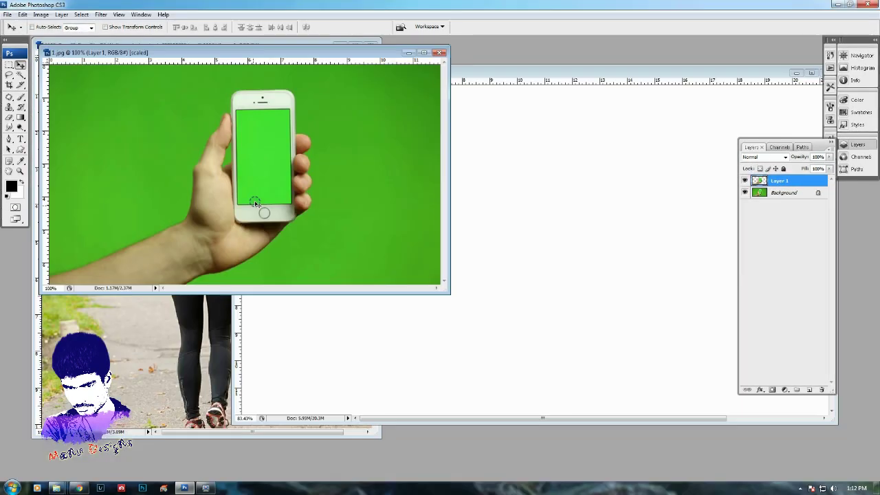
- Drag the hand into Nature-Tree-Road and scale it up with Free Transform
{"action": "left_click_drag", "start_coordinate": [369, 261], "coordinate": [618, 388]}
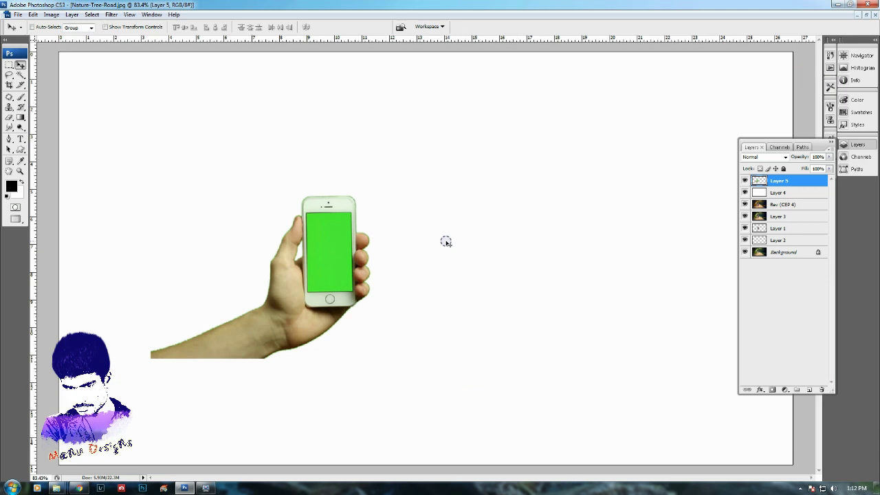
{"action": "key", "text": "ctrl+t"}
{"action": "left_click_drag", "start_coordinate": [369, 190], "coordinate": [481, 112]}
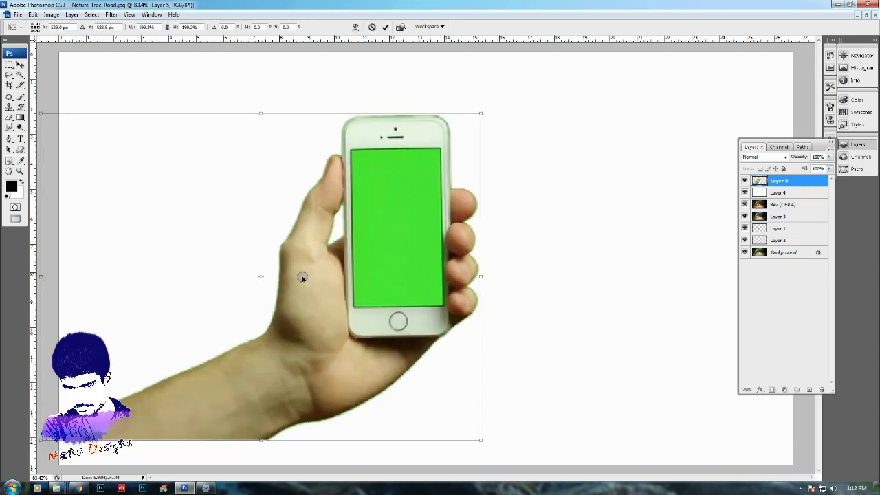
{"action": "left_click_drag", "start_coordinate": [300, 277], "coordinate": [318, 304]}
{"action": "left_click_drag", "start_coordinate": [499, 139], "coordinate": [518, 130]}
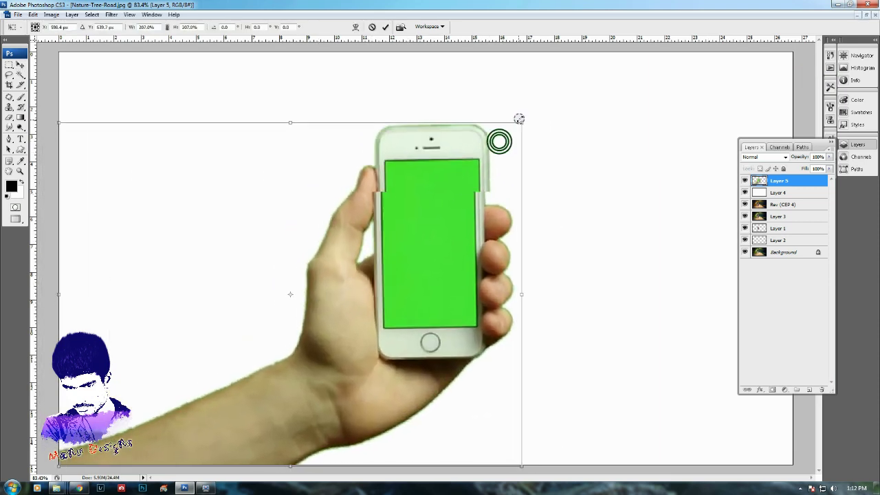
{"action": "key", "text": "Return"}
- Centre the hand on the canvas and desaturate it to grayscale
{"action": "key", "text": "ctrl+a"}
{"action": "left_click", "coordinate": [205, 28]}
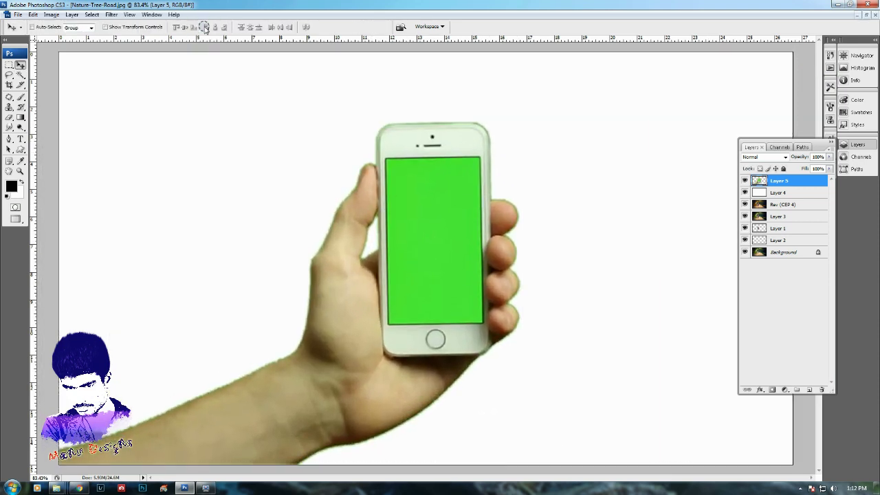
{"action": "key", "text": "ctrl+shift+u"}
{"action": "key", "text": "Left"}
{"action": "key", "text": "Left"}
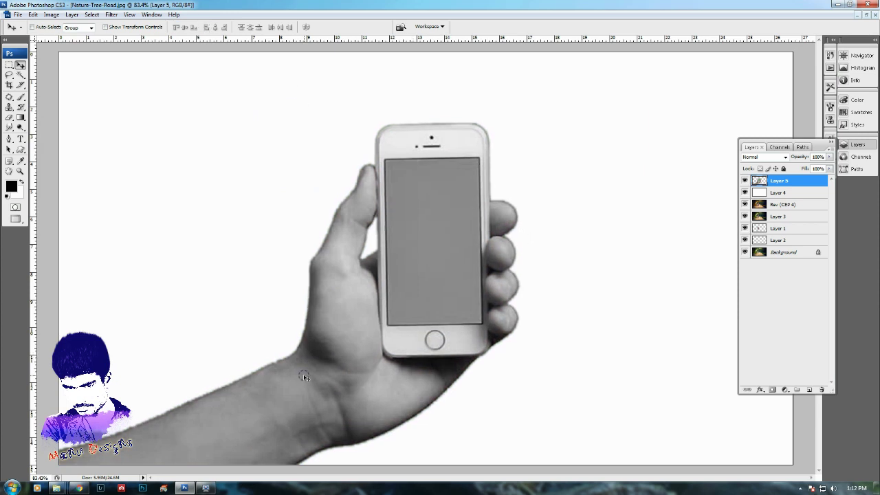
{"action": "key", "text": "Return"}
{"action": "key", "text": "z"}
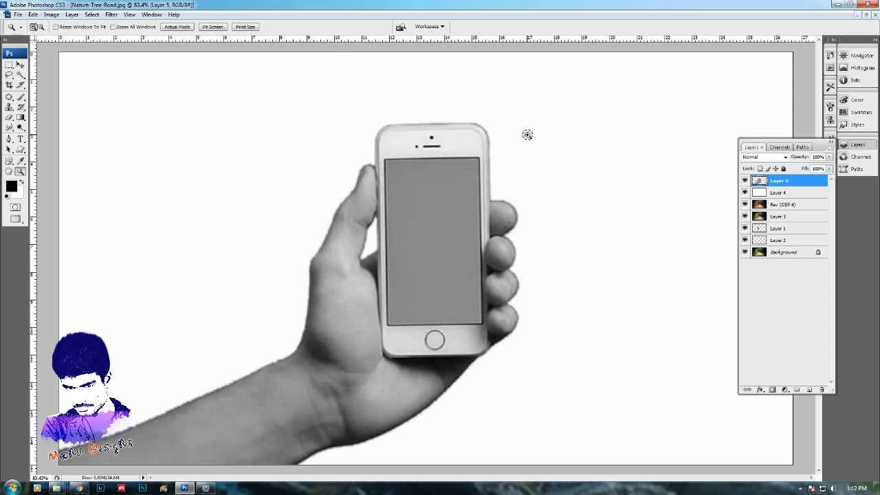
- Paste a road photo copy as a new layer, shrink it, and move it over the phone
{"action": "key", "text": "ctrl+v"}
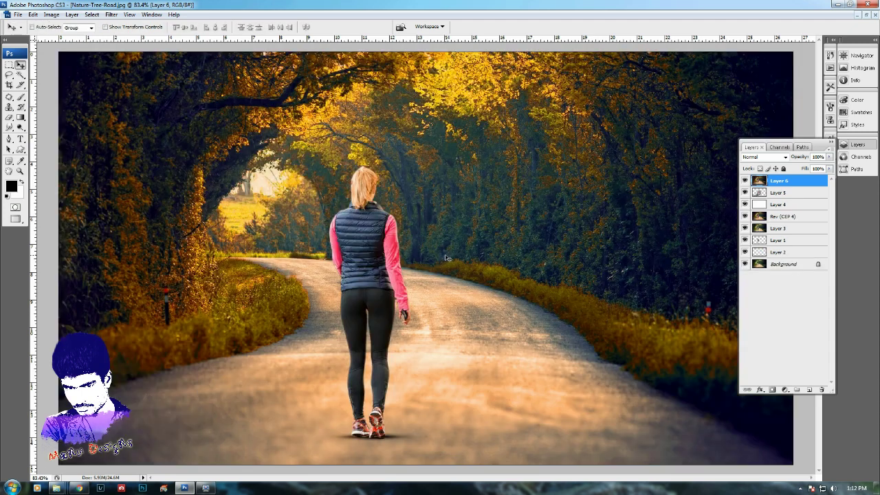
{"action": "key", "text": "ctrl+t"}
{"action": "left_click_drag", "start_coordinate": [61, 50], "coordinate": [219, 141]}
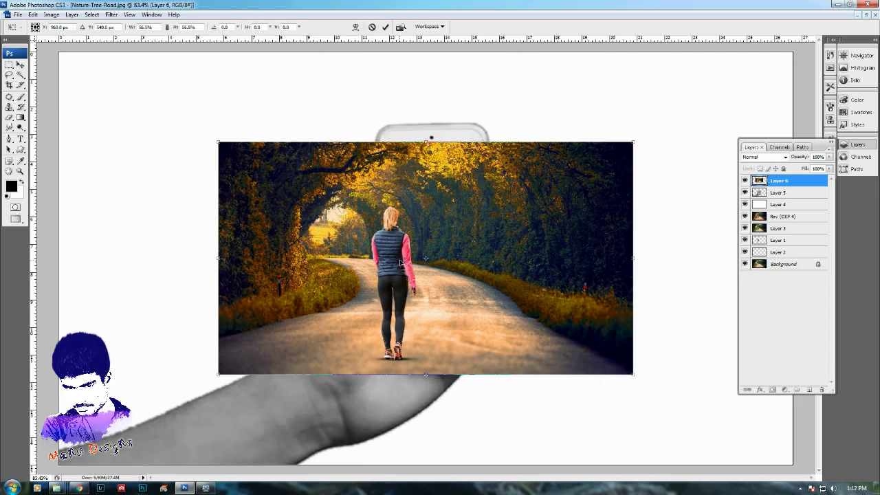
{"action": "mouse_move", "coordinate": [408, 262]}
{"action": "left_mouse_down"}
{"action": "mouse_move", "coordinate": [427, 365]}
{"action": "mouse_move", "coordinate": [450, 360]}
{"action": "left_mouse_up"}
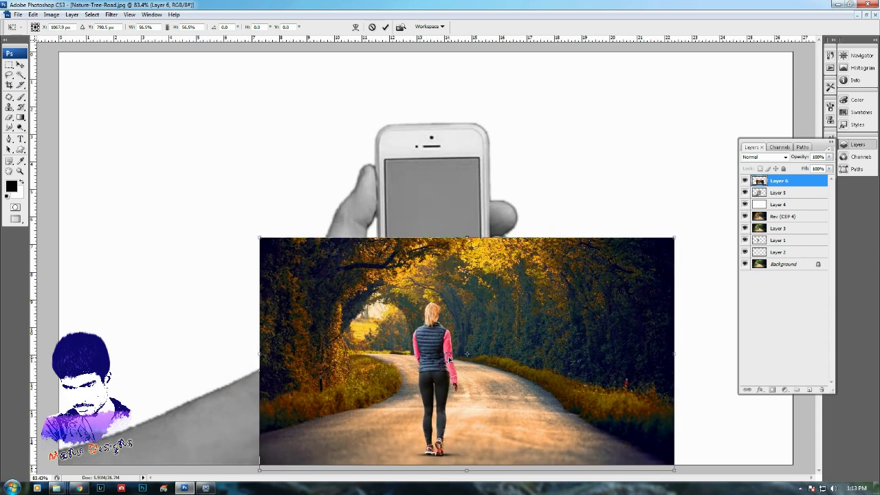
{"action": "key", "text": "Return"}
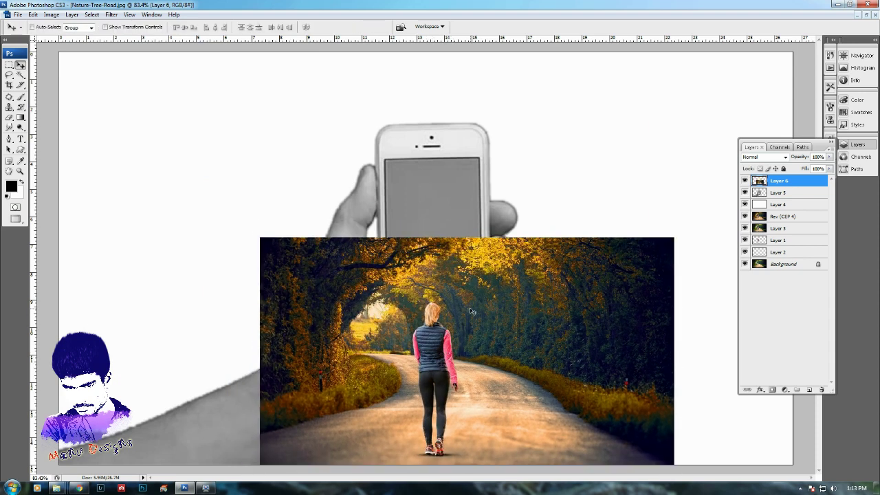
{"action": "left_click_drag", "start_coordinate": [471, 312], "coordinate": [468, 234]}
- Rotate and enlarge the road copy, then set its opacity to 50%
{"action": "key", "text": "ctrl+t"}
{"action": "left_click_drag", "start_coordinate": [475, 404], "coordinate": [480, 404]}
{"action": "key", "text": "ctrl+minus"}
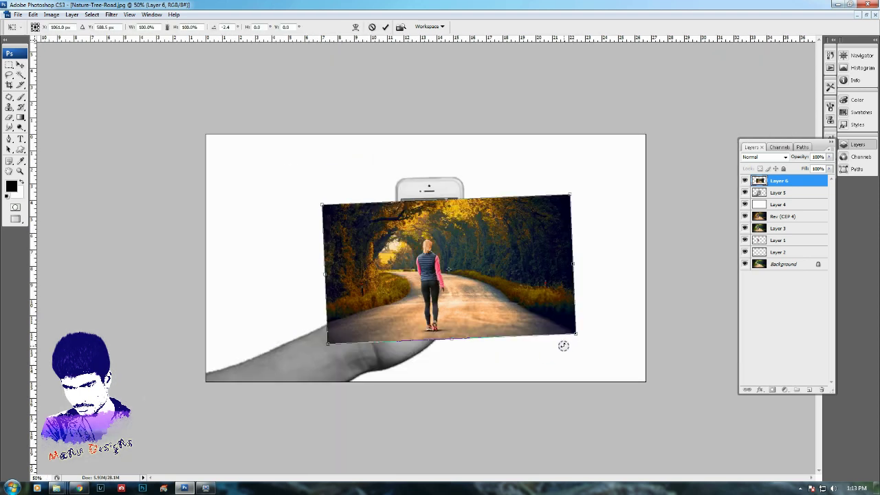
{"action": "left_click_drag", "start_coordinate": [575, 337], "coordinate": [631, 371]}
{"action": "left_click_drag", "start_coordinate": [458, 310], "coordinate": [458, 328]}
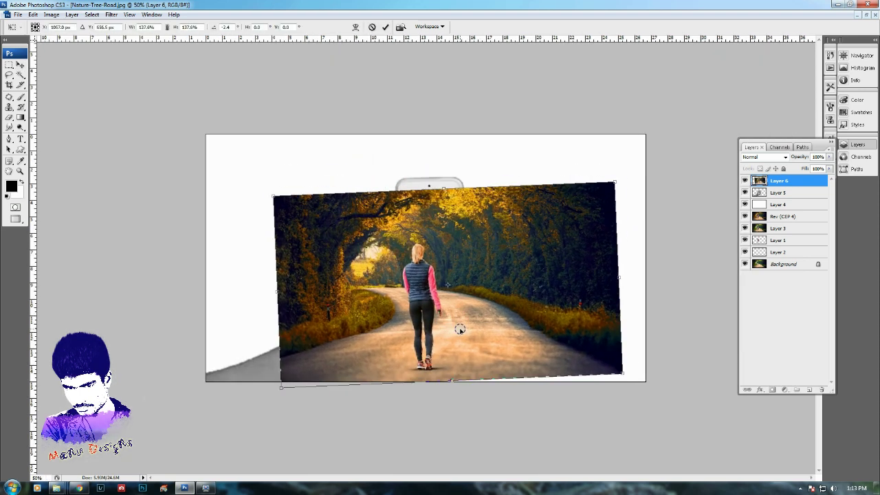
{"action": "key", "text": "Return"}
{"action": "key", "text": "5"}
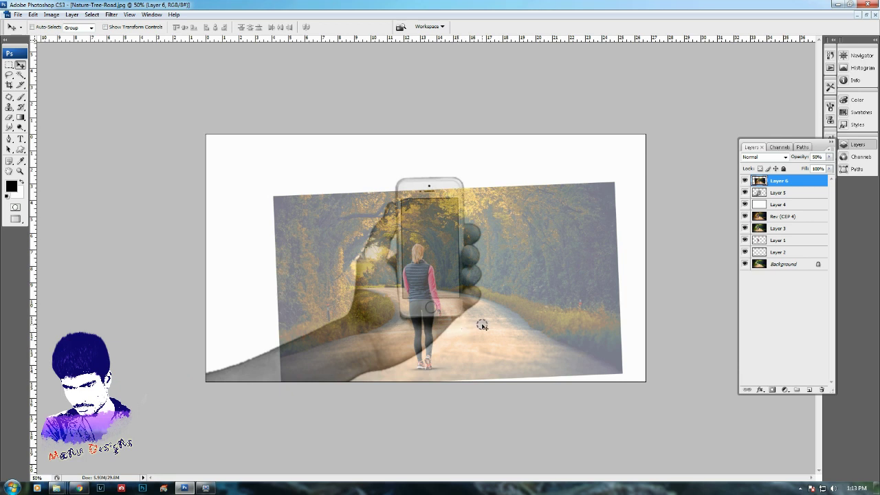
- Straighten the road copy at full opacity and nudge the hand layer upward
{"action": "key", "text": "ctrl+t"}
{"action": "left_click_drag", "start_coordinate": [654, 409], "coordinate": [648, 417]}
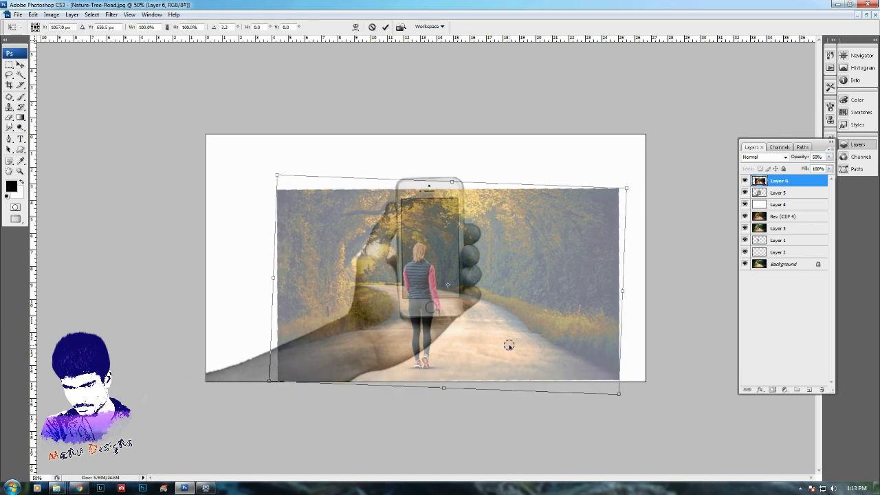
{"action": "key", "text": "Return"}
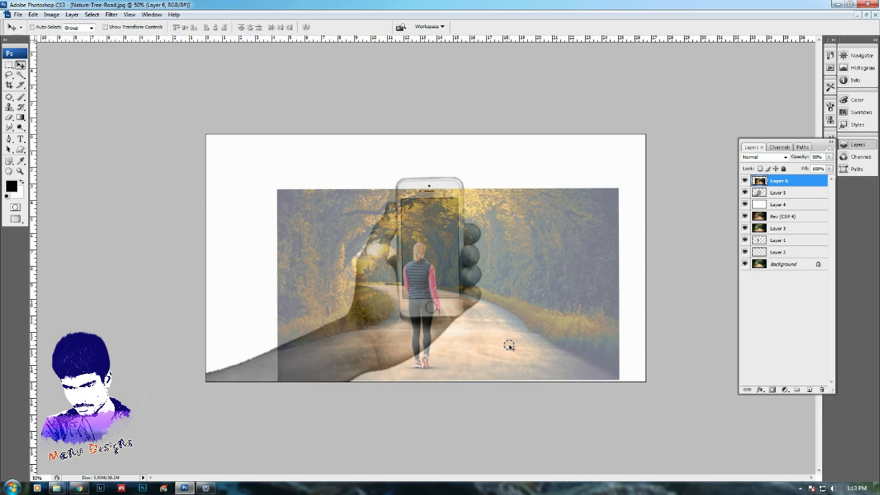
{"action": "key", "text": "0"}
{"action": "key", "text": "alt+bracketleft"}
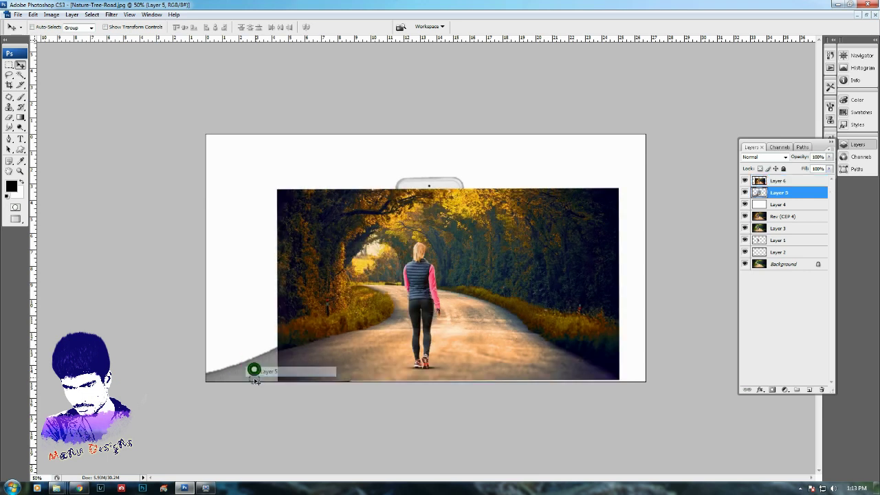
{"action": "key", "text": "shift+Up"}
{"action": "key", "text": "shift+Up"}
{"action": "key", "text": "shift+Up"}
{"action": "key", "text": "shift+Up"}
{"action": "key", "text": "shift+Up"}
{"action": "key", "text": "shift+Up"}
{"action": "key", "text": "alt+bracketright"}
- Set the road copy back to 50% and move it and the hand down together
{"action": "key", "text": "5"}
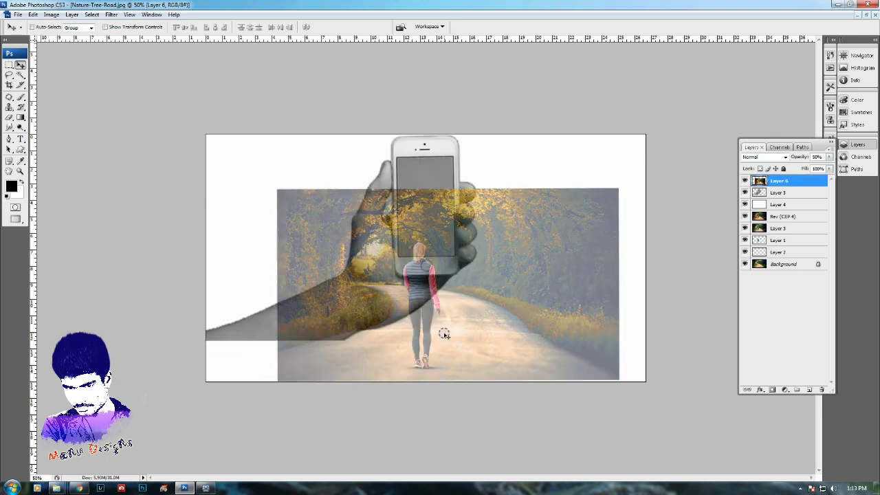
{"action": "left_click_drag", "start_coordinate": [441, 333], "coordinate": [459, 296]}
{"action": "key", "text": "shift+Down"}
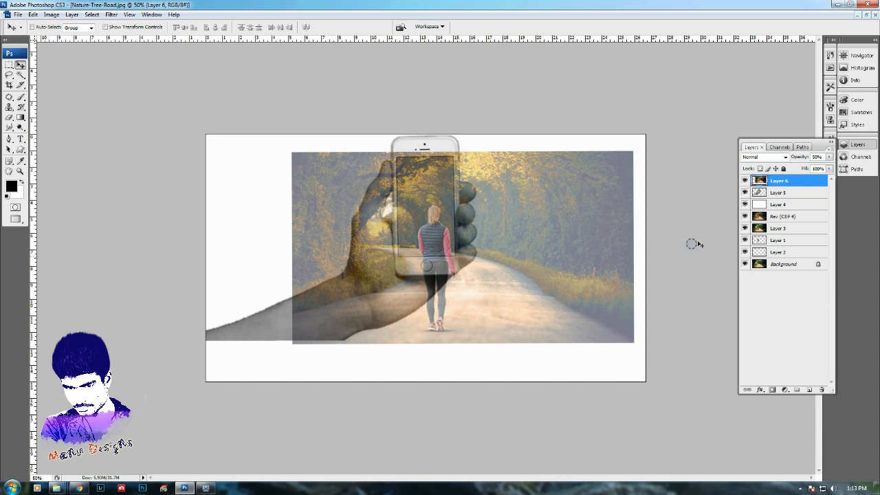
{"action": "left_click", "coordinate": [793, 191], "text": "shift"}
{"action": "left_click_drag", "start_coordinate": [380, 245], "coordinate": [380, 291]}
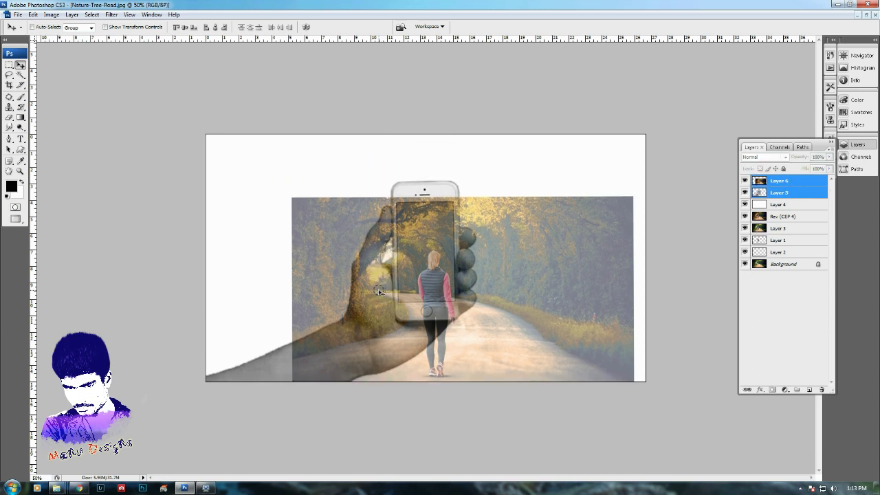
{"action": "left_click", "coordinate": [797, 180]}
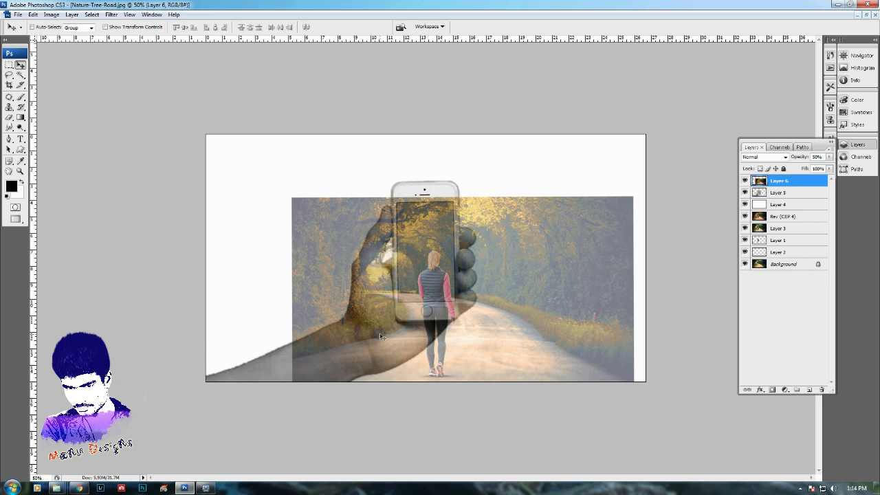
- Zoom in and trace a Pen path along the arm's edge, curving around the hand
{"action": "key", "text": "z"}
{"action": "left_click_drag", "start_coordinate": [416, 322], "coordinate": [241, 368]}
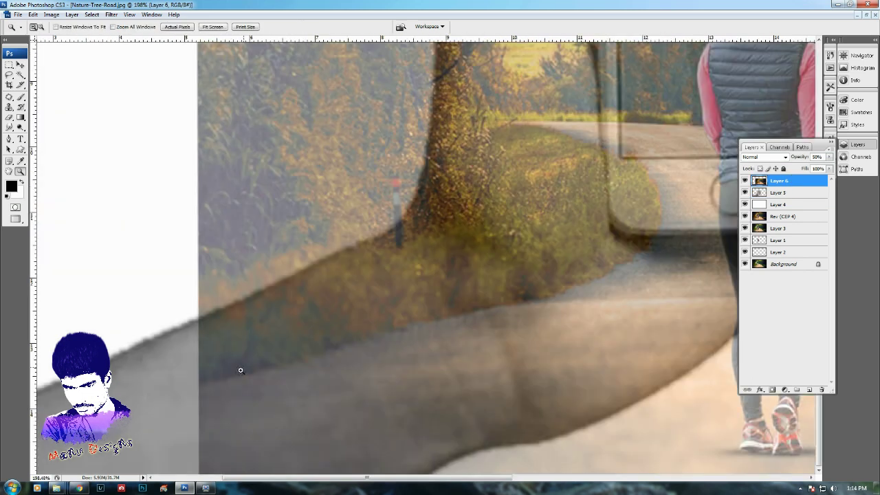
{"action": "key", "text": "p"}
{"action": "left_click", "coordinate": [137, 410]}
{"action": "left_click", "coordinate": [246, 376]}
{"action": "left_click", "coordinate": [407, 326]}
{"action": "left_click", "coordinate": [538, 295]}
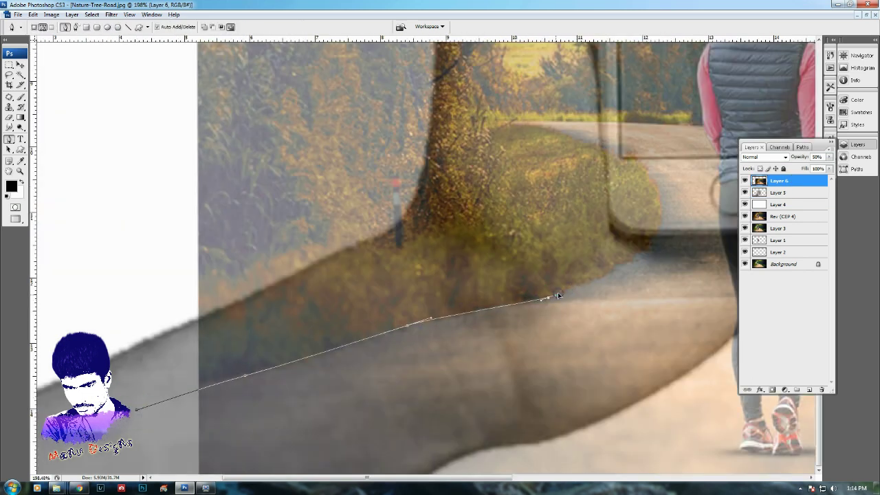
{"action": "left_click", "coordinate": [622, 260]}
{"action": "left_click_drag", "start_coordinate": [729, 192], "coordinate": [667, 292]}
{"action": "left_click_drag", "start_coordinate": [590, 316], "coordinate": [592, 290]}
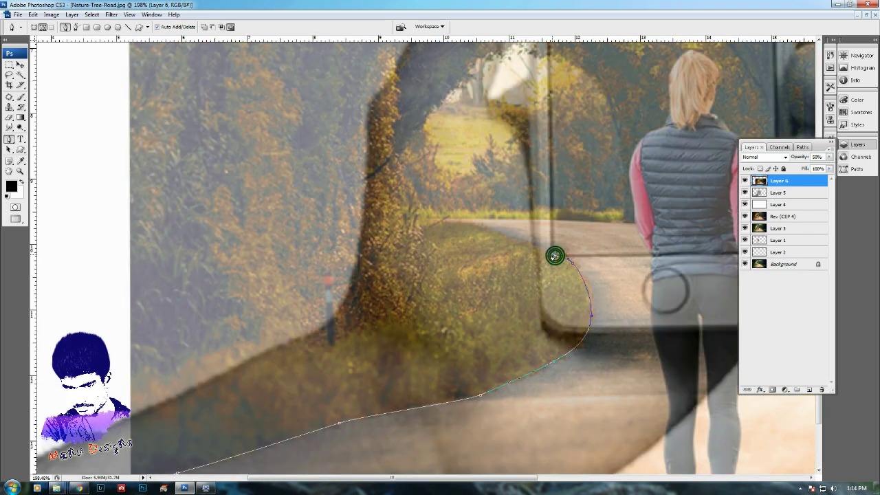
- Extend the path up to the phone's top and down its right side
{"action": "scroll", "coordinate": [554, 255], "scroll_direction": "up", "scroll_amount": 5}
{"action": "left_click_drag", "start_coordinate": [556, 237], "coordinate": [557, 183]}
{"action": "scroll", "coordinate": [556, 241], "scroll_direction": "up", "scroll_amount": 3}
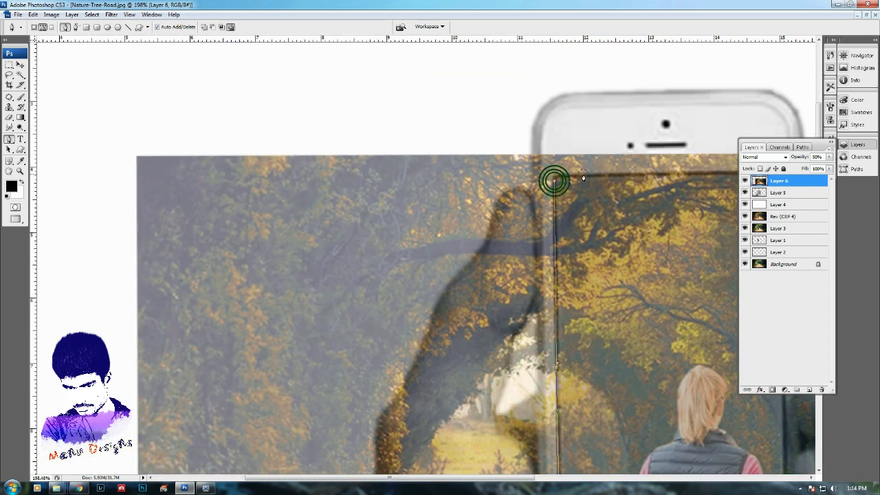
{"action": "left_click", "coordinate": [554, 177]}
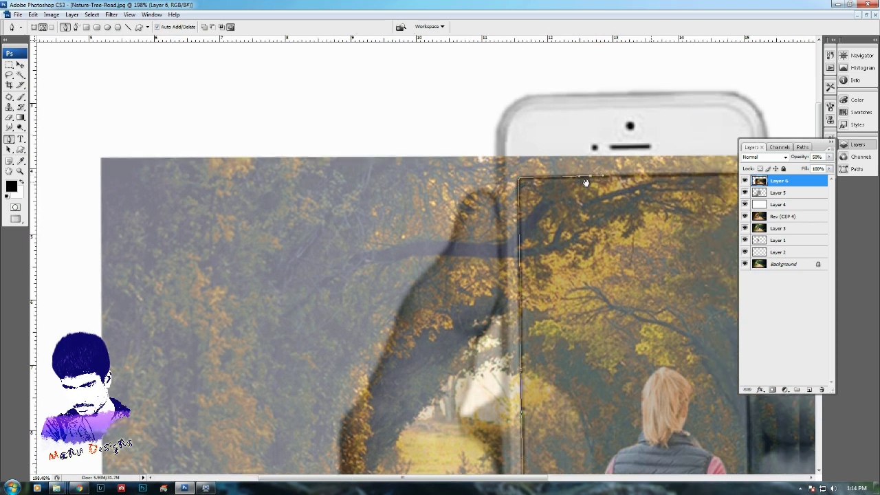
{"action": "scroll", "coordinate": [586, 183], "scroll_direction": "right", "scroll_amount": 5}
{"action": "left_click", "coordinate": [493, 175]}
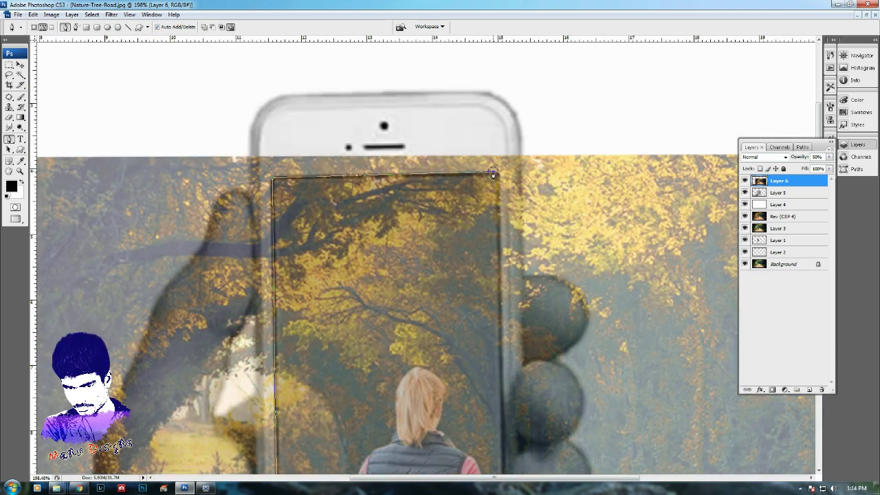
{"action": "scroll", "coordinate": [509, 273], "scroll_direction": "down", "scroll_amount": 5}
{"action": "left_click", "coordinate": [510, 263]}
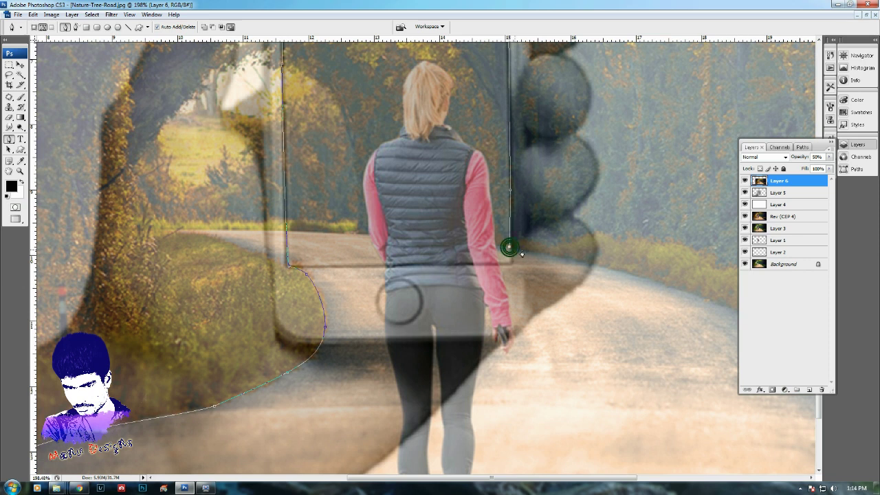
{"action": "scroll", "coordinate": [560, 255], "scroll_direction": "down", "scroll_amount": 2}
{"action": "scroll", "coordinate": [560, 255], "scroll_direction": "right", "scroll_amount": 2}
- Run the path along the road edge, close it, and load it as a selection
{"action": "left_click_drag", "start_coordinate": [609, 219], "coordinate": [639, 236]}
{"action": "scroll", "coordinate": [639, 236], "scroll_direction": "right", "scroll_amount": 2}
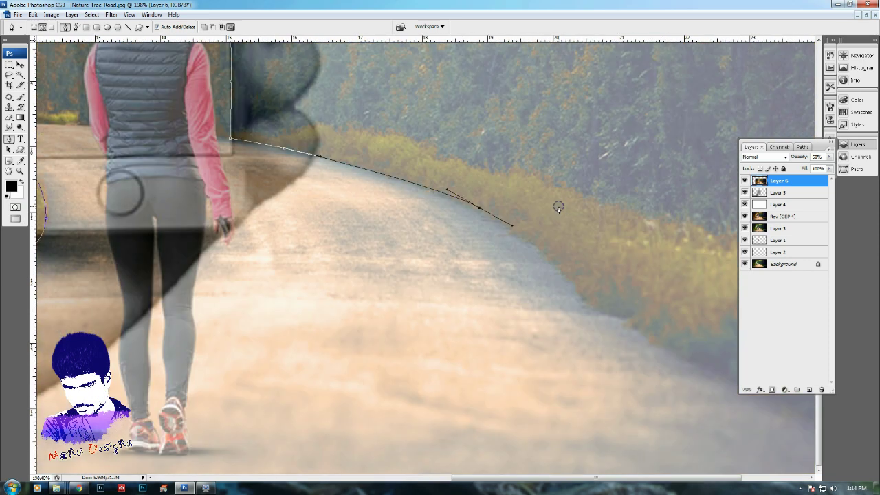
{"action": "scroll", "coordinate": [558, 209], "scroll_direction": "down", "scroll_amount": 2}
{"action": "left_click", "coordinate": [497, 199]}
{"action": "scroll", "coordinate": [531, 220], "scroll_direction": "right", "scroll_amount": 3}
{"action": "left_click", "coordinate": [621, 269]}
{"action": "left_click", "coordinate": [688, 393]}
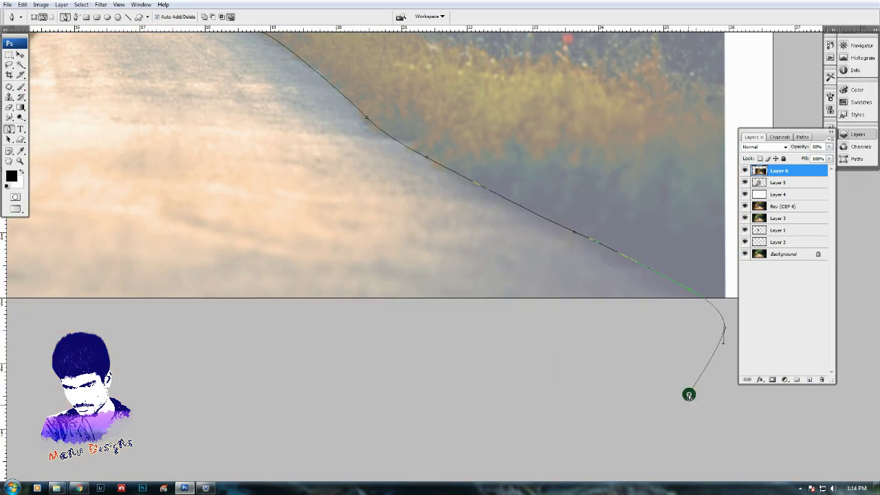
{"action": "key", "text": "ctrl+0"}
{"action": "left_click", "coordinate": [234, 388]}
{"action": "left_click", "coordinate": [242, 300]}
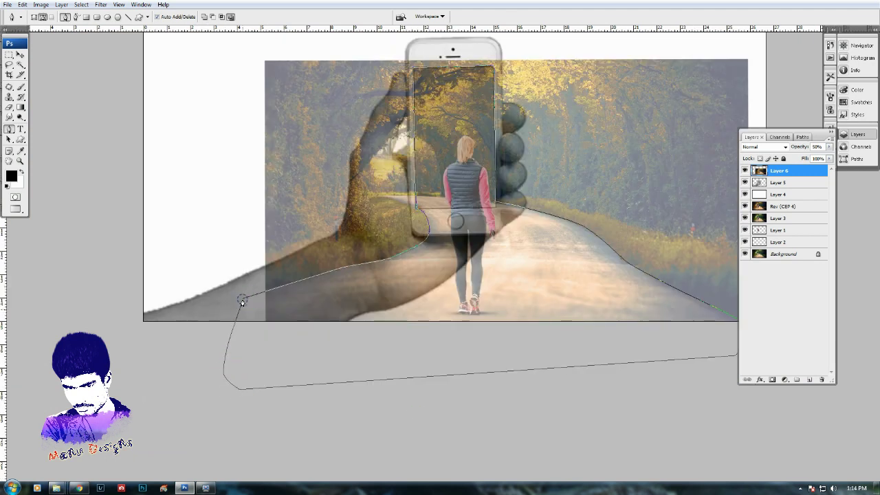
{"action": "key", "text": "ctrl+Return"}
- Copy the road selection to a new layer, delete overlay Layer 6, and select Layer 7
{"action": "key", "text": "ctrl+j"}
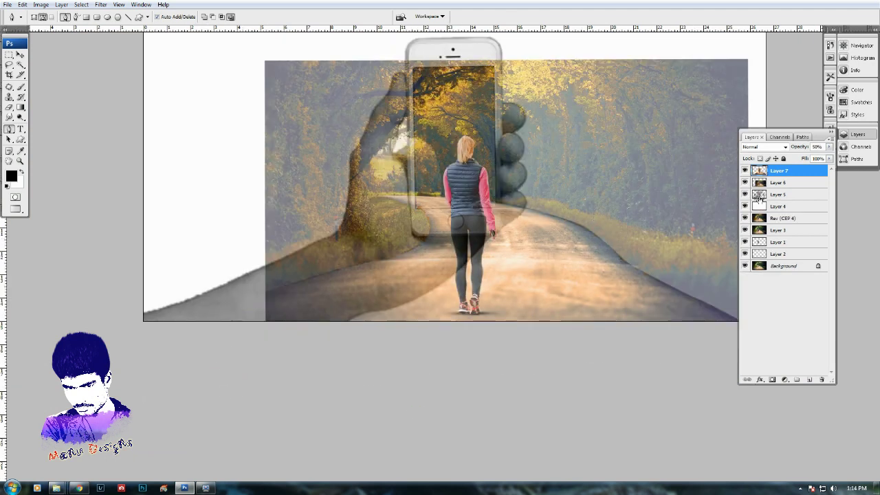
{"action": "left_click", "coordinate": [797, 183]}
{"action": "key", "text": "v"}
{"action": "key", "text": "Delete"}
{"action": "left_click", "coordinate": [779, 171]}
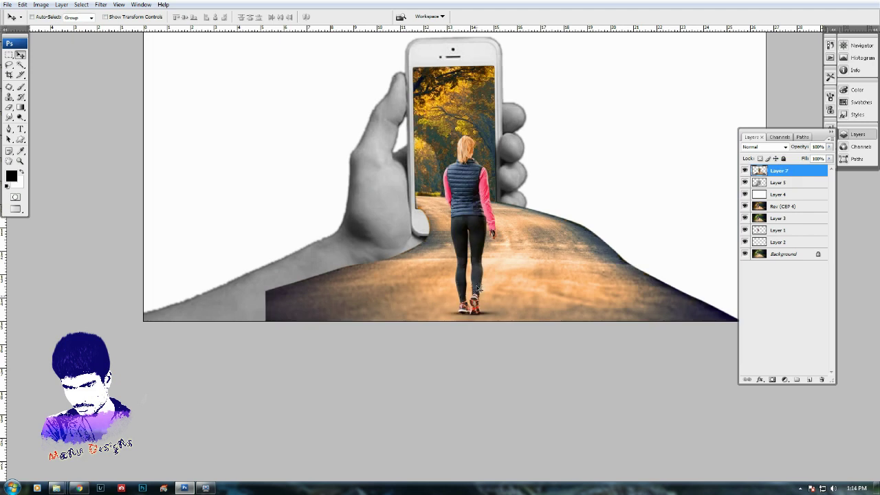
- Clone grey hand texture over the dark patch on the arm
{"action": "right_click", "coordinate": [313, 297]}
{"action": "left_click", "coordinate": [272, 313]}
{"action": "key", "text": "s"}
{"action": "left_click_drag", "start_coordinate": [289, 304], "coordinate": [221, 326]}
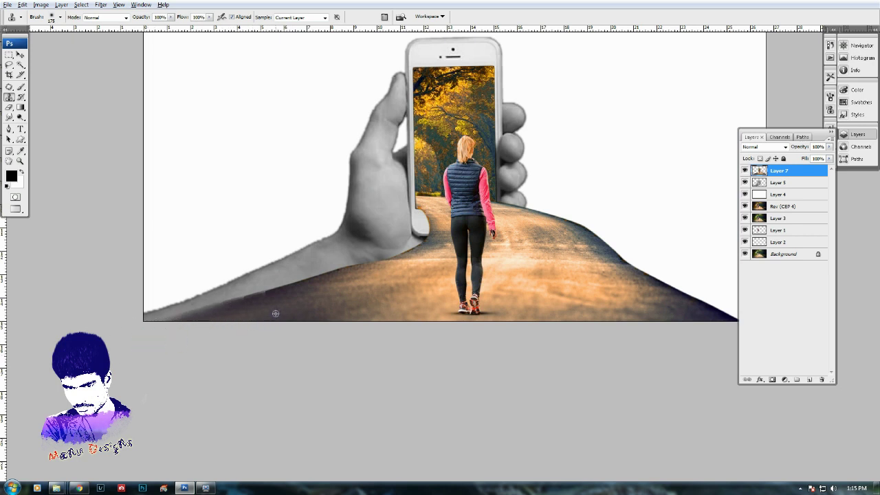
- Zoom in on the arm's lower edge and lasso the arm strip
{"action": "key", "text": "z"}
{"action": "left_click_drag", "start_coordinate": [148, 272], "coordinate": [258, 327]}
{"action": "key", "text": "l"}
{"action": "mouse_move", "coordinate": [646, 211]}
{"action": "left_mouse_down"}
{"action": "mouse_move", "coordinate": [579, 255]}
{"action": "mouse_move", "coordinate": [200, 369]}
{"action": "mouse_move", "coordinate": [454, 221]}
{"action": "left_mouse_up"}
- Zoom back out to the whole composition and select Layer 5, the hand layer
{"action": "key", "text": "ctrl+0"}
{"action": "key", "text": "v"}
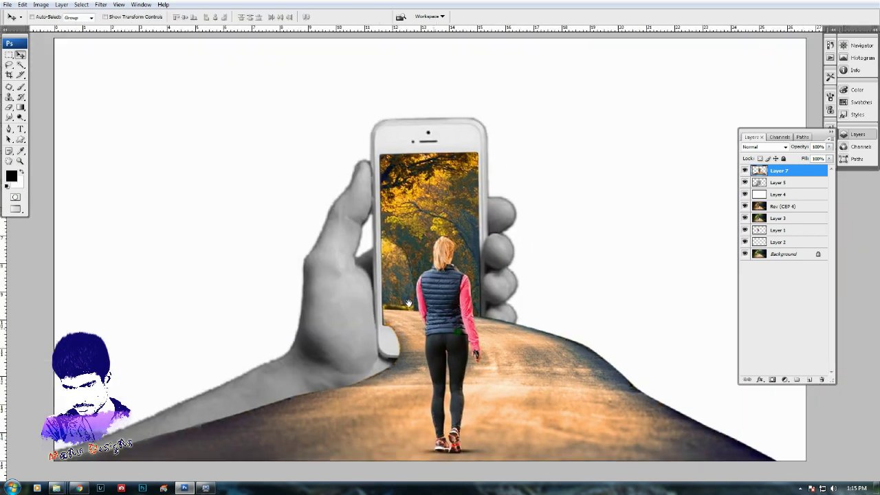
{"action": "right_click", "coordinate": [300, 276]}
{"action": "left_click", "coordinate": [313, 276]}
{"action": "key", "text": "ctrl+b"}
{"action": "mouse_move", "coordinate": [700, 264]}
{"action": "left_mouse_down"}
{"action": "mouse_move", "coordinate": [722, 263]}
{"action": "mouse_move", "coordinate": [660, 287]}
{"action": "left_mouse_up"}
{"action": "key", "text": "Return"}
{"action": "key", "text": "ctrl+u"}
{"action": "left_click_drag", "start_coordinate": [699, 210], "coordinate": [692, 210]}
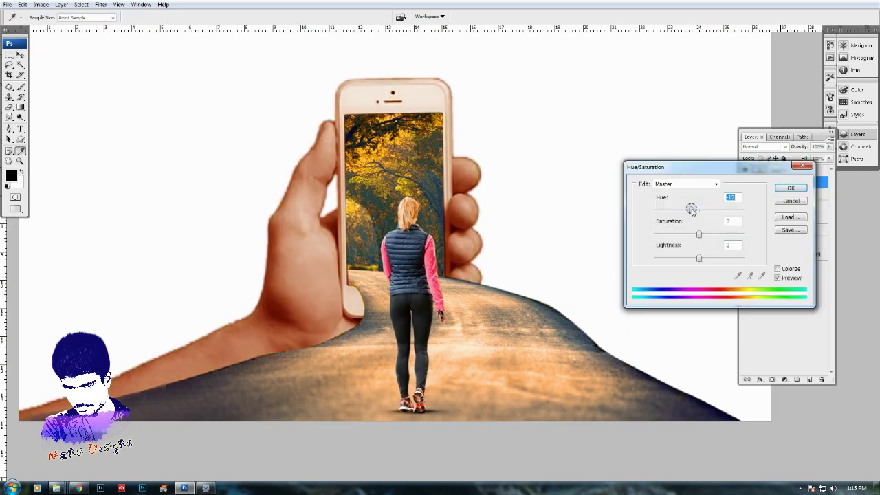
{"action": "key", "text": "Return"}
{"action": "key", "text": "w"}
{"action": "left_click", "coordinate": [350, 84]}
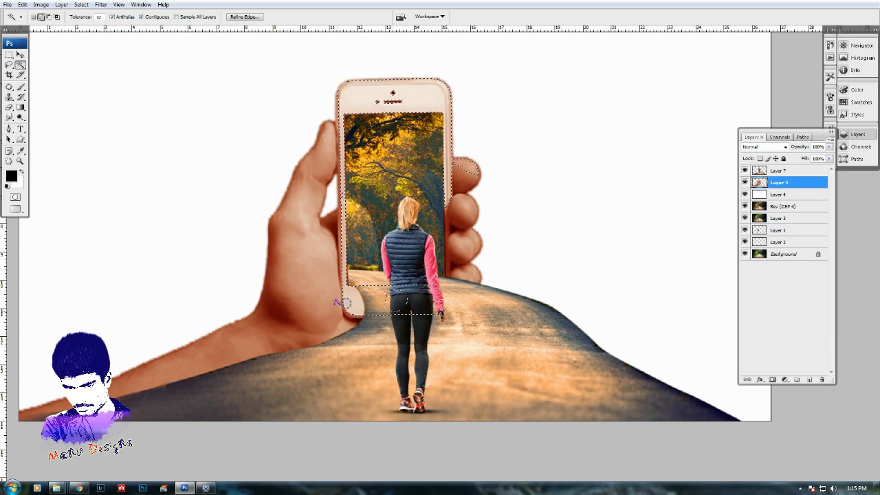
{"action": "key", "text": "l"}
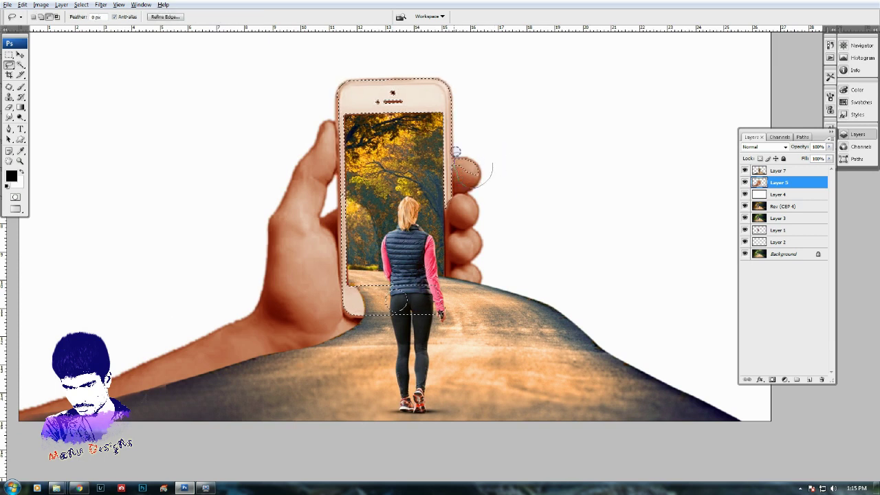
{"action": "key", "text": "alt+ctrl+d"}
{"action": "key", "text": "Return"}
{"action": "key", "text": "ctrl+alt+u"}
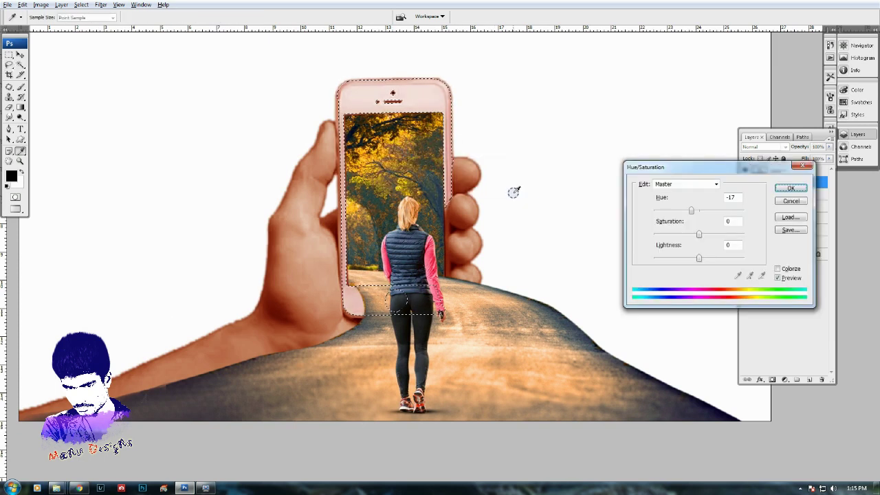
{"action": "key", "text": "Return"}
{"action": "key", "text": "ctrl+d"}
{"action": "key", "text": "v"}
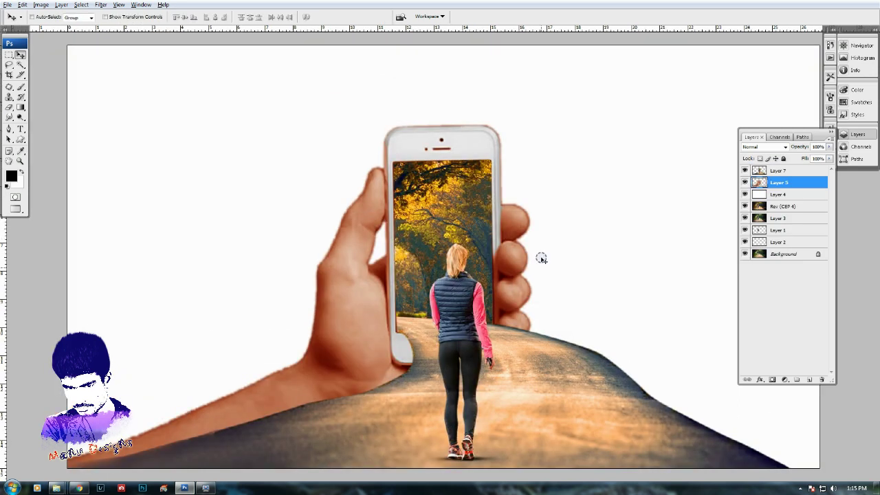
{"action": "left_click", "coordinate": [359, 317]}
{"action": "left_click", "coordinate": [596, 215]}
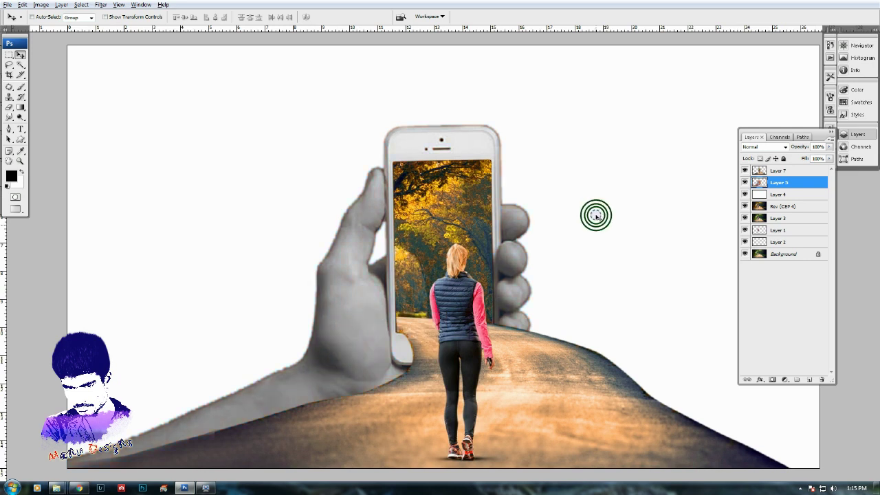
{"action": "key", "text": "ctrl+minus"}
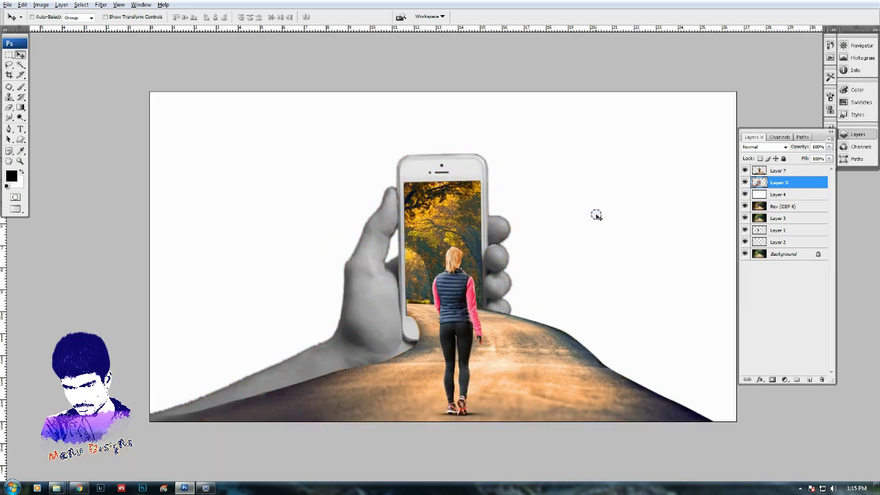
{"action": "key", "text": "ctrl+minus"}
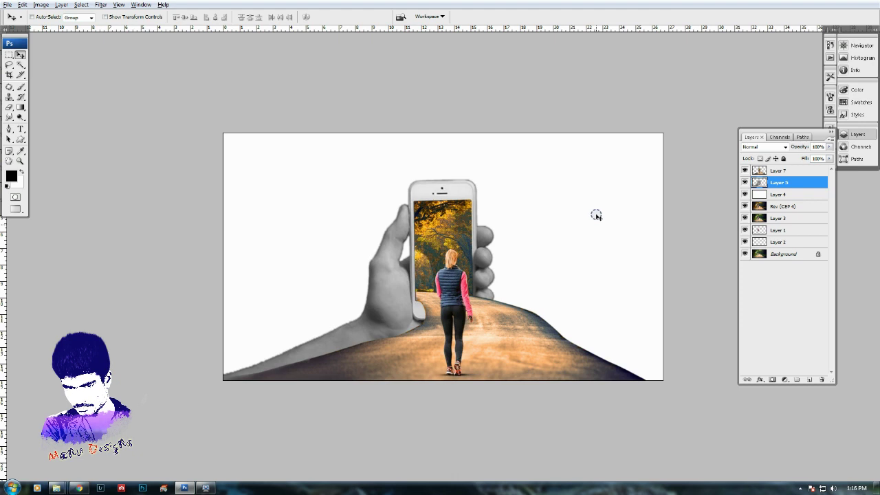
- Drag the Nature-Tree-Road photo from New folder (2) above the Background layer as Layer 8
{"action": "left_click", "coordinate": [807, 187]}
{"action": "left_click", "coordinate": [174, 442]}
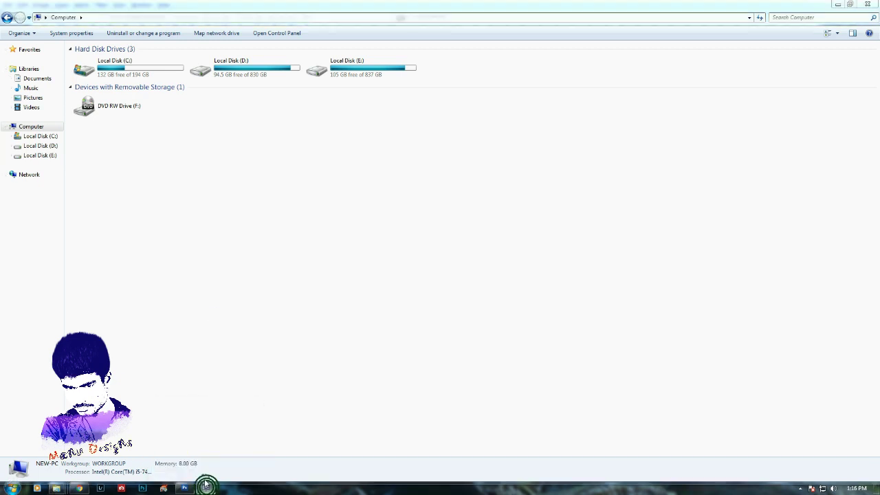
{"action": "left_click", "coordinate": [185, 489]}
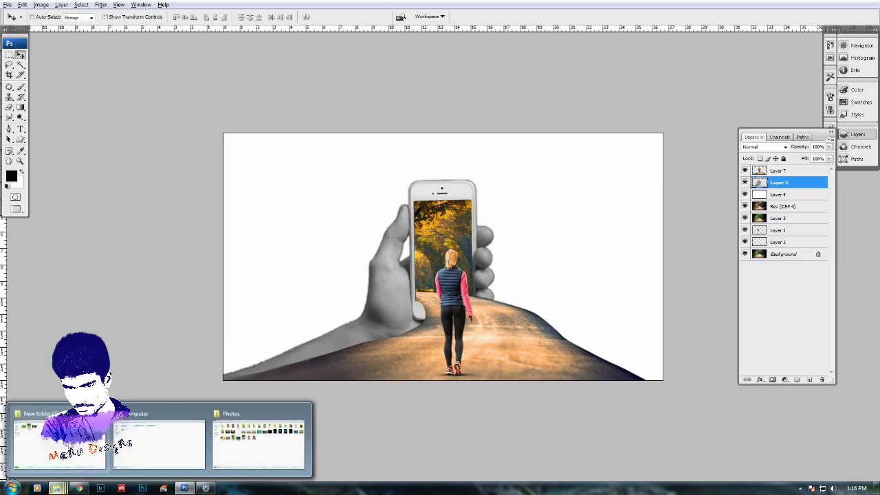
{"action": "left_click", "coordinate": [69, 446]}
{"action": "left_click_drag", "start_coordinate": [209, 70], "coordinate": [383, 269]}
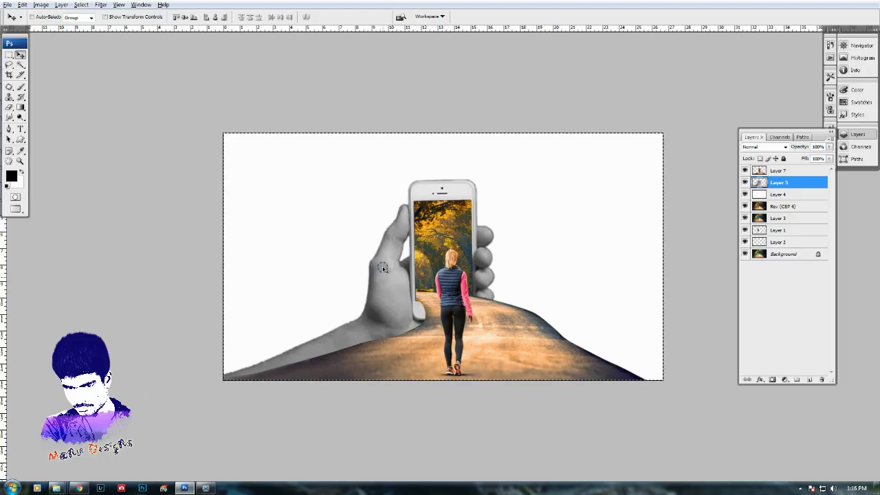
{"action": "left_click", "coordinate": [791, 254]}
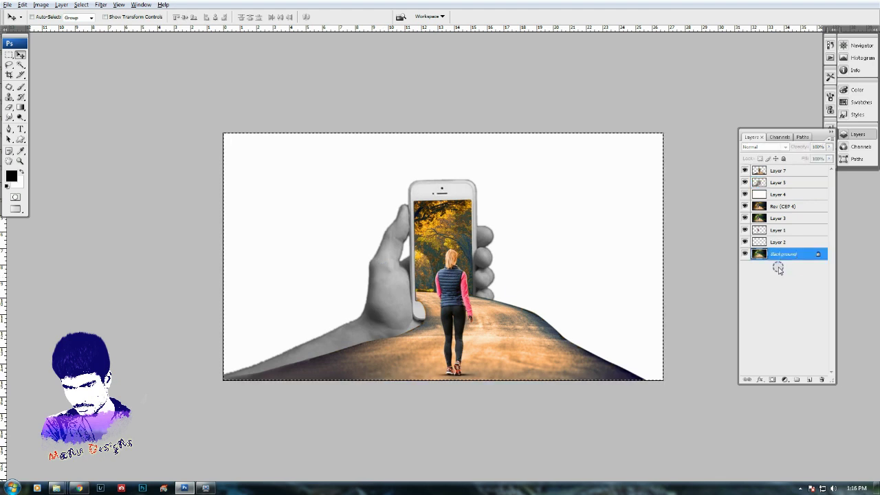
{"action": "left_click_drag", "start_coordinate": [778, 263], "coordinate": [782, 195]}
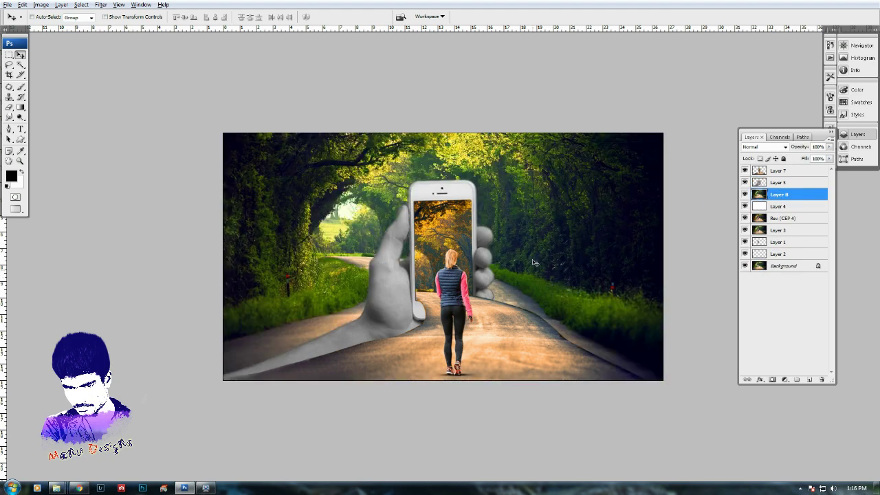
- Apply a Gaussian Blur of radius 65.5 pixels to the Layer 8 forest background
{"action": "key", "text": "alt+t"}
{"action": "key", "text": "Return"}
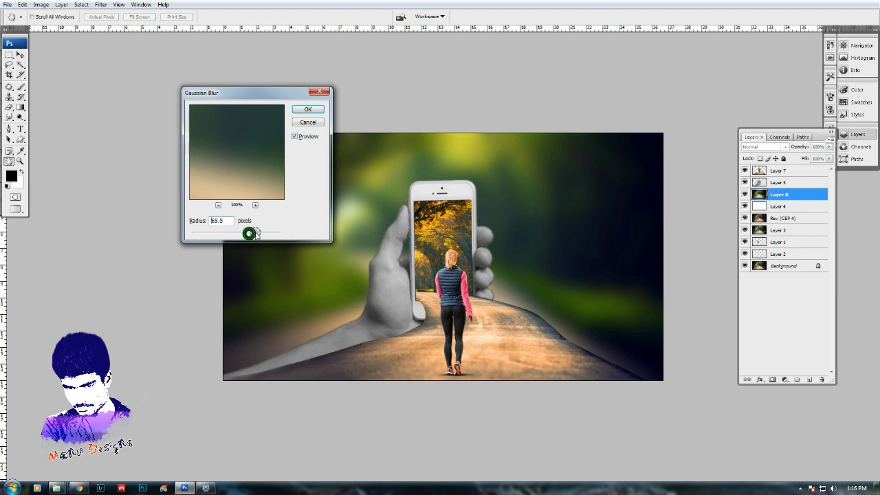
{"action": "left_click_drag", "start_coordinate": [249, 234], "coordinate": [256, 234]}
{"action": "key", "text": "Return"}
- Darken the blurred background with Hue/Saturation lightness and fit the image in view
{"action": "key", "text": "v"}
{"action": "key", "text": "ctrl+u"}
{"action": "left_click_drag", "start_coordinate": [698, 233], "coordinate": [667, 234]}
{"action": "key", "text": "Return"}
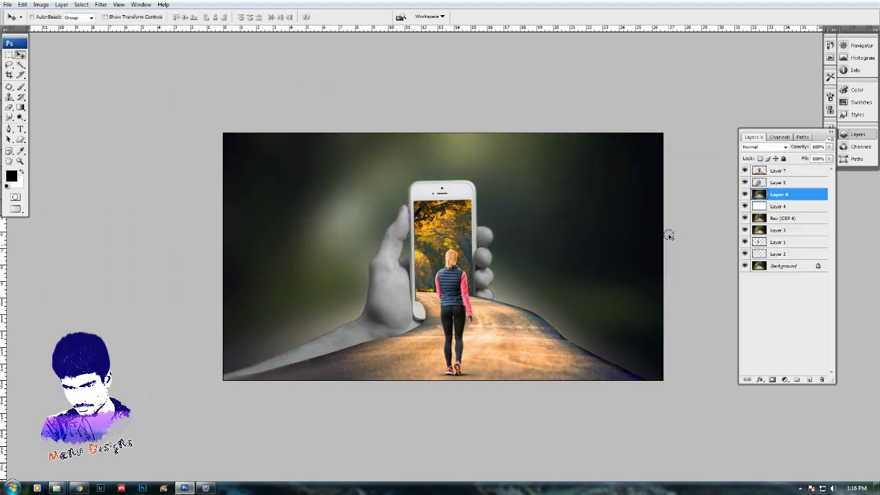
{"action": "key", "text": "ctrl+0"}
{"action": "key", "text": "ctrl+minus"}
{"action": "key", "text": "ctrl+minus"}
- Select the hand Layer 5 and brighten it by lowering the Levels white point
{"action": "right_click", "coordinate": [389, 308]}
{"action": "left_click", "coordinate": [399, 311]}
{"action": "key", "text": "ctrl+u"}
{"action": "key", "text": "Escape"}
{"action": "key", "text": "ctrl+l"}
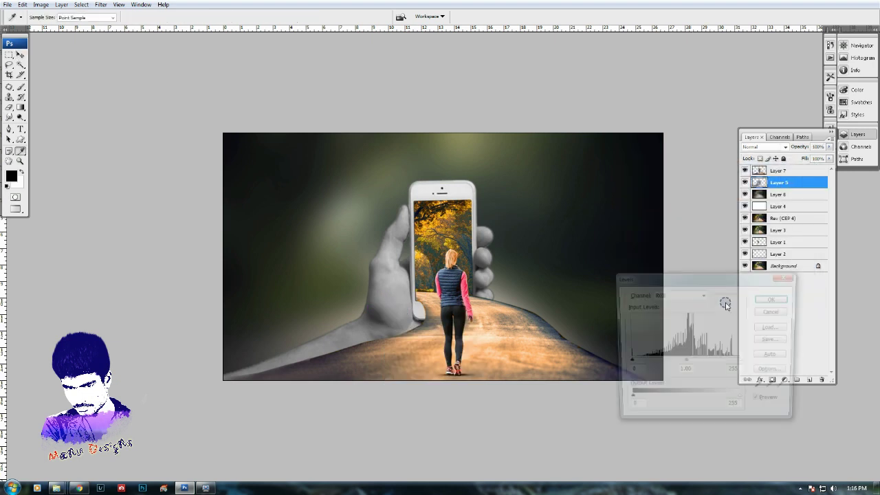
{"action": "left_click_drag", "start_coordinate": [743, 362], "coordinate": [731, 363]}
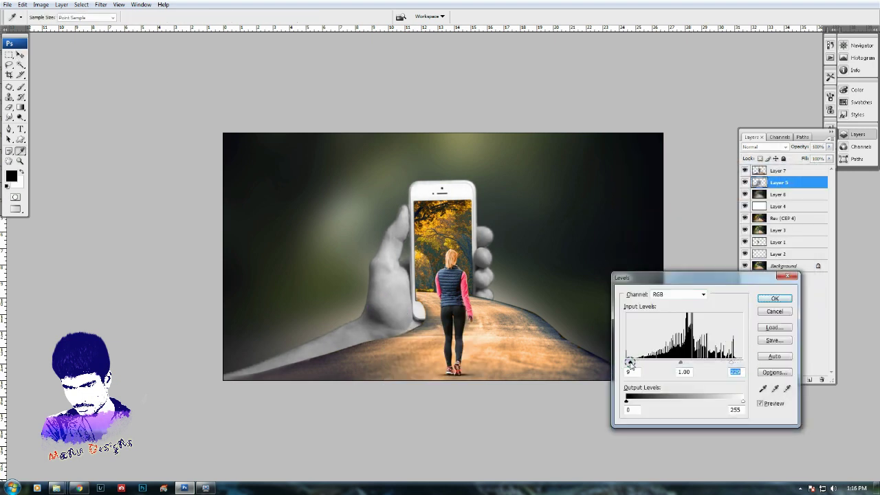
- Cancel the Levels change and step back through undo to compare before and after
{"action": "key", "text": "Escape"}
{"action": "key", "text": "ctrl+z"}
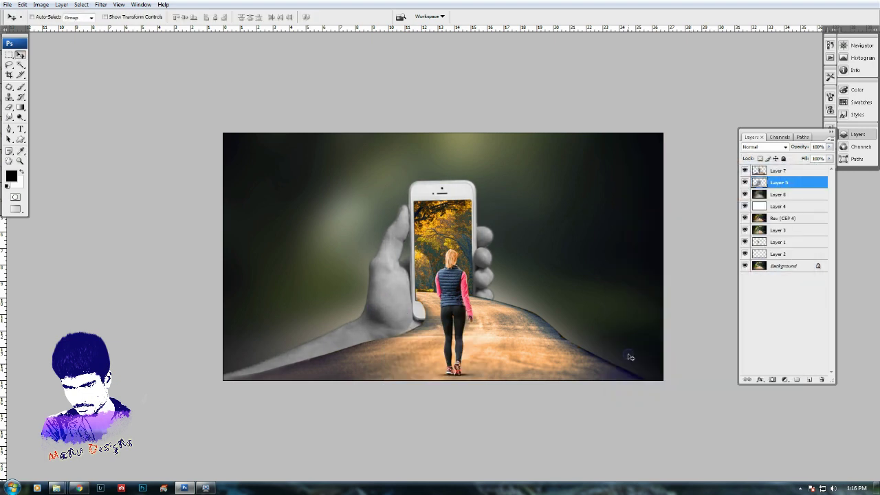
{"action": "key", "text": "ctrl+z"}
{"action": "key", "text": "ctrl+z"}
{"action": "key", "text": "ctrl+z"}
{"action": "key", "text": "ctrl+z"}
{"action": "key", "text": "ctrl+z"}
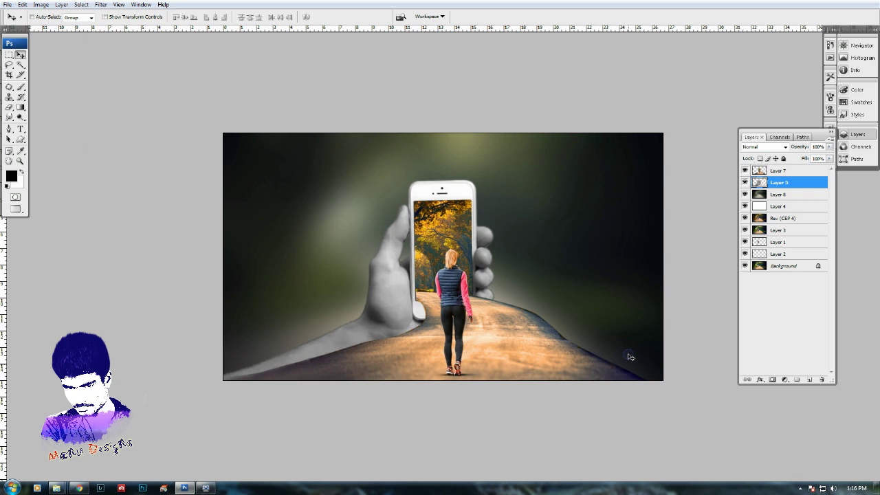
{"action": "key", "text": "ctrl+z"}
{"action": "key", "text": "ctrl+z"}
{"action": "key", "text": "ctrl+z"}
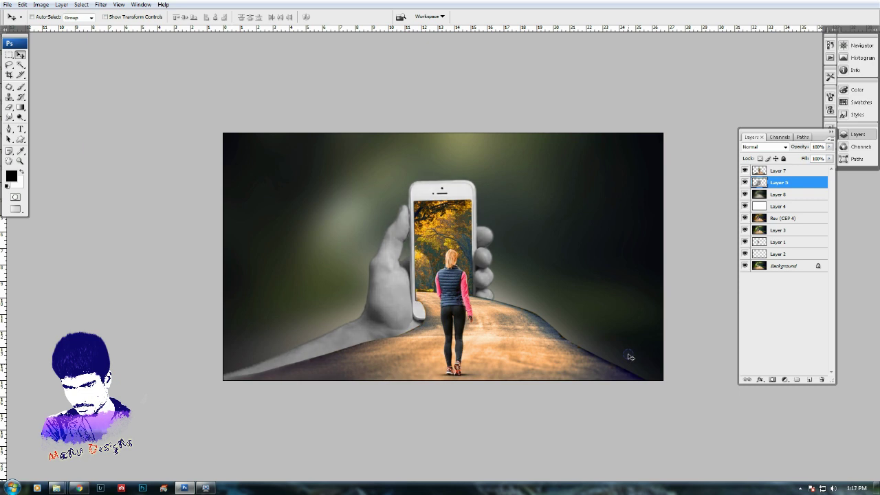
{"action": "key", "text": "ctrl+z"}
{"action": "key", "text": "ctrl+u"}
{"action": "key", "text": "Escape"}
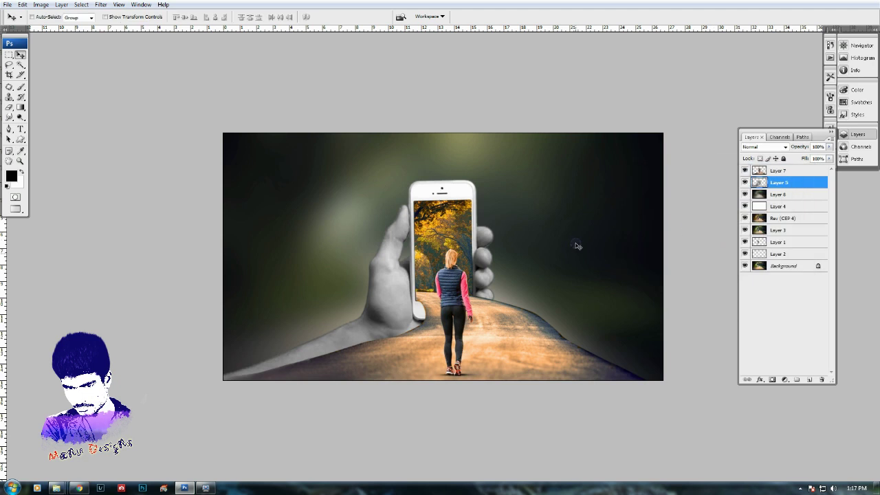
{"action": "left_click", "coordinate": [781, 171]}
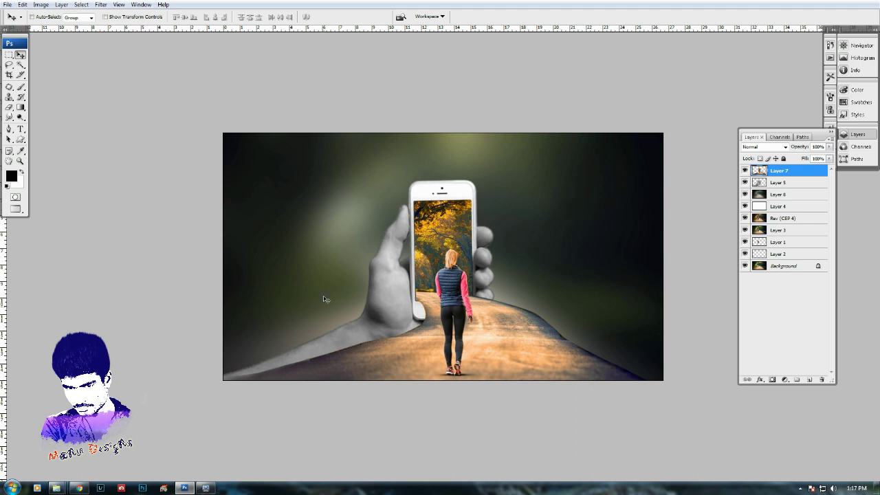
- Save the composition as a Photoshop PSD named 0000 in New folder (2)
{"action": "key", "text": "ctrl+shift+s"}
{"action": "type", "text": "1"}
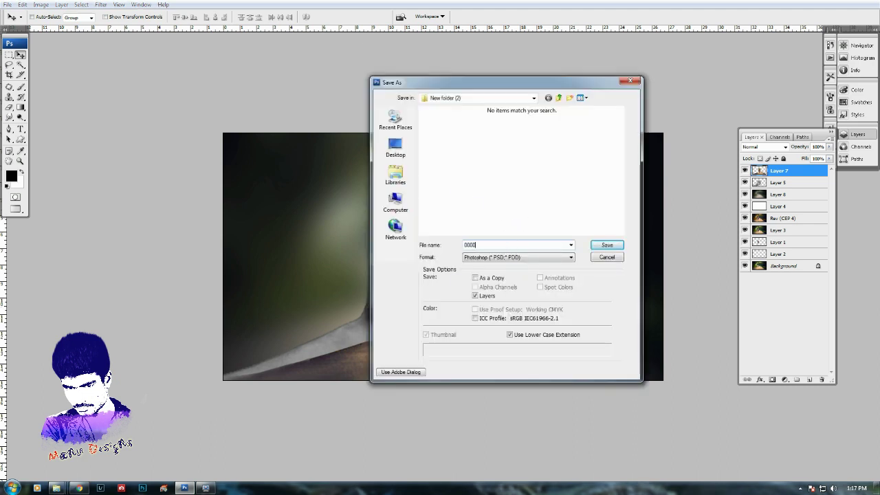
{"action": "key", "text": "Return"}
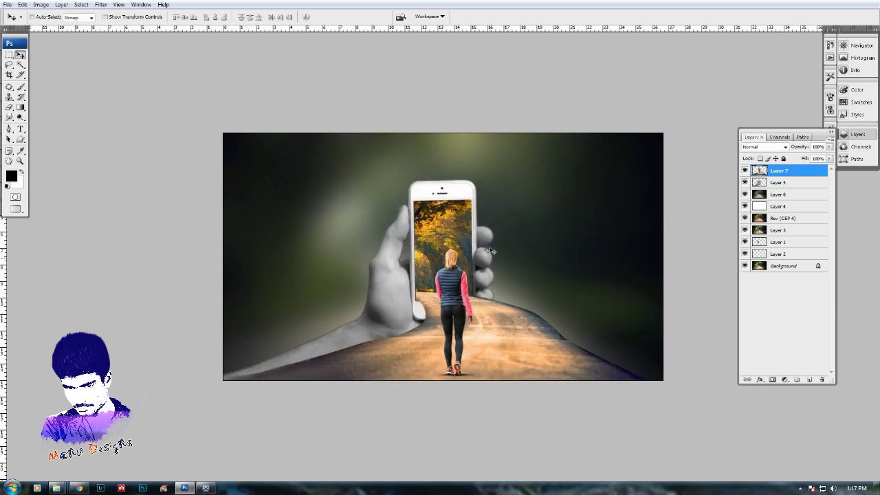